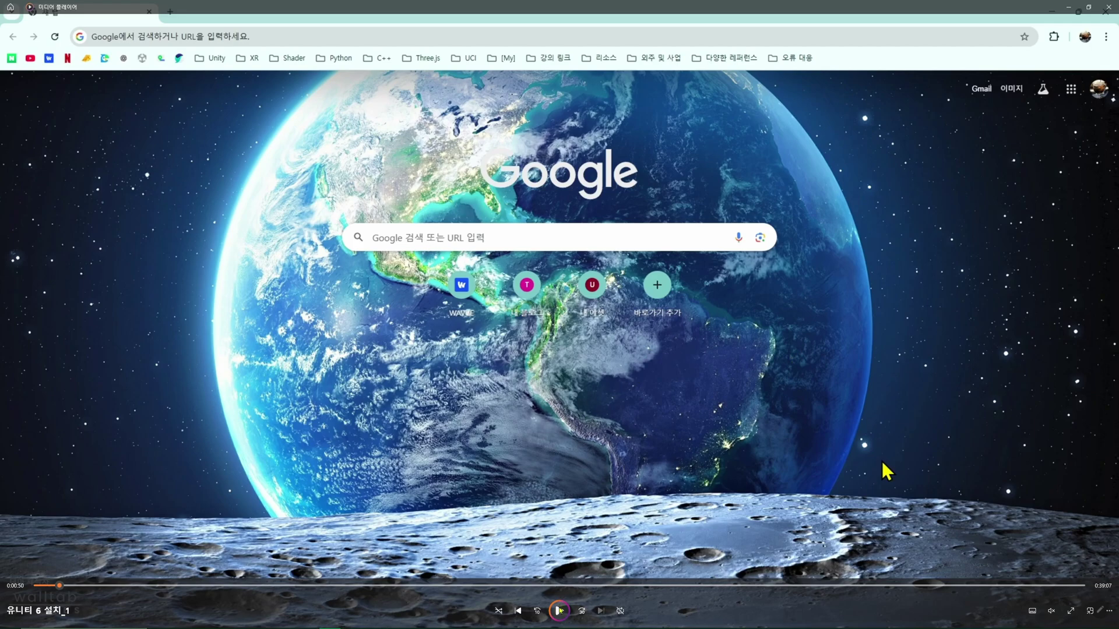
key(space)
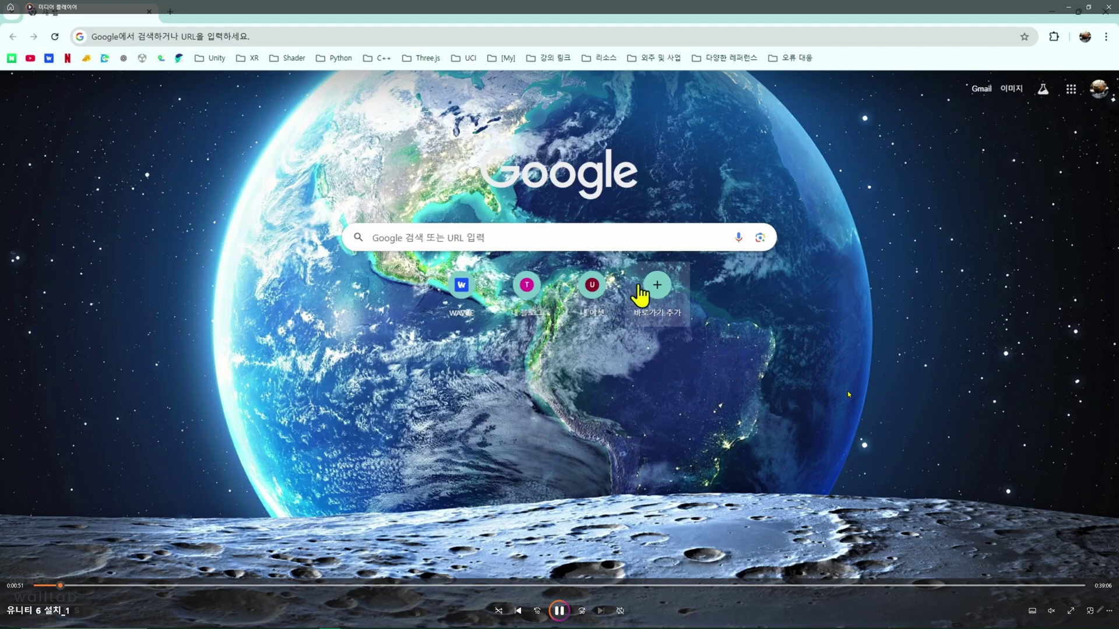
key(space)
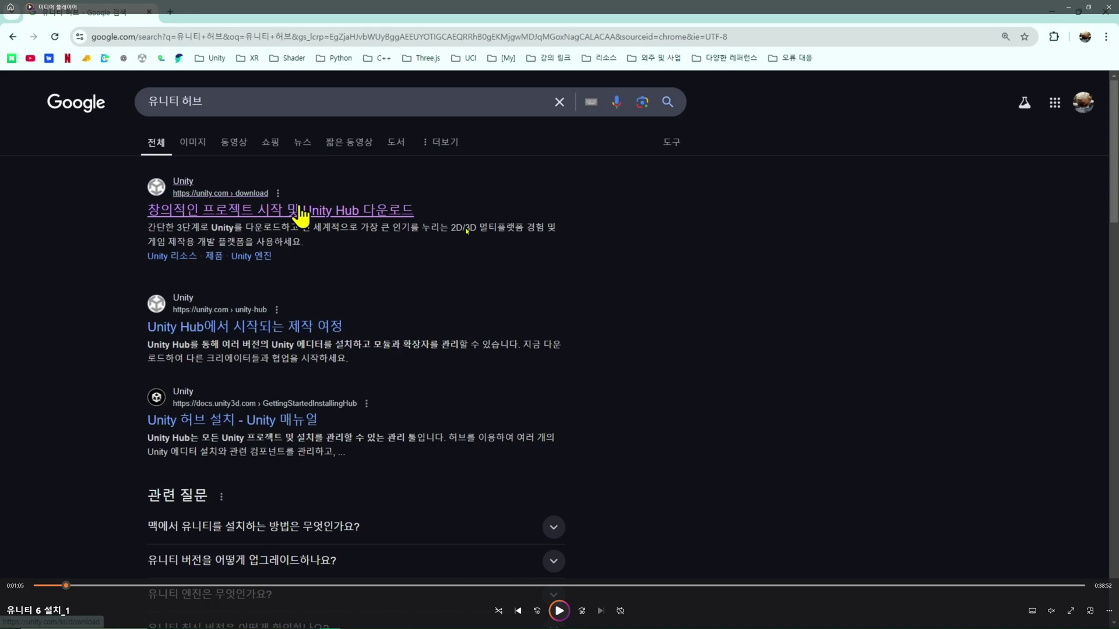
Open the Unity download page from the search results and download the Unity Hub installer.
key(space)
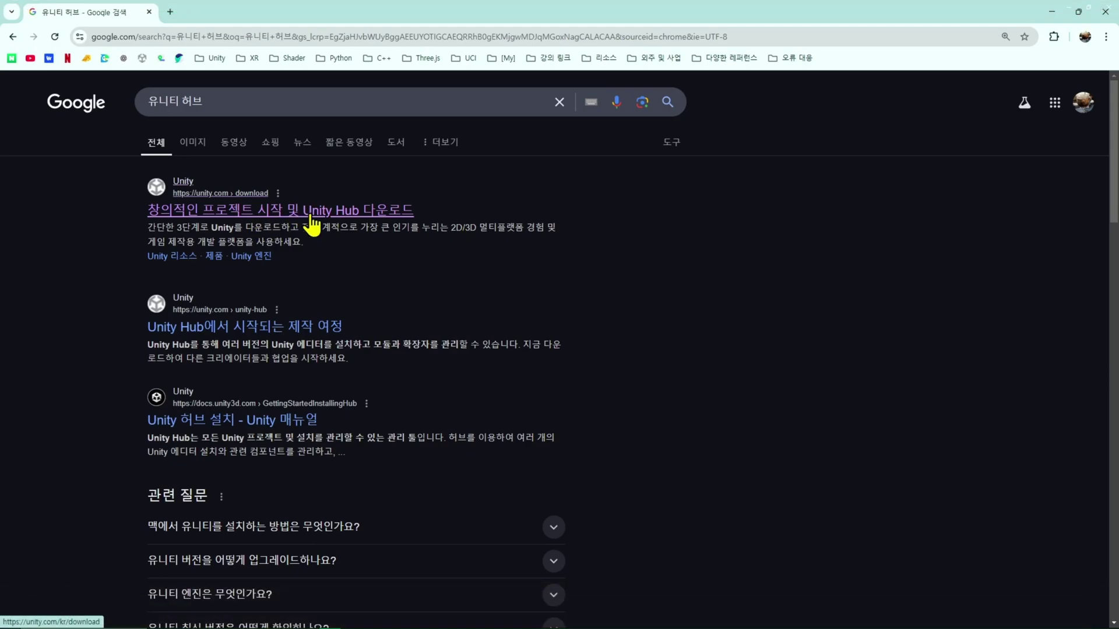
click(237, 212)
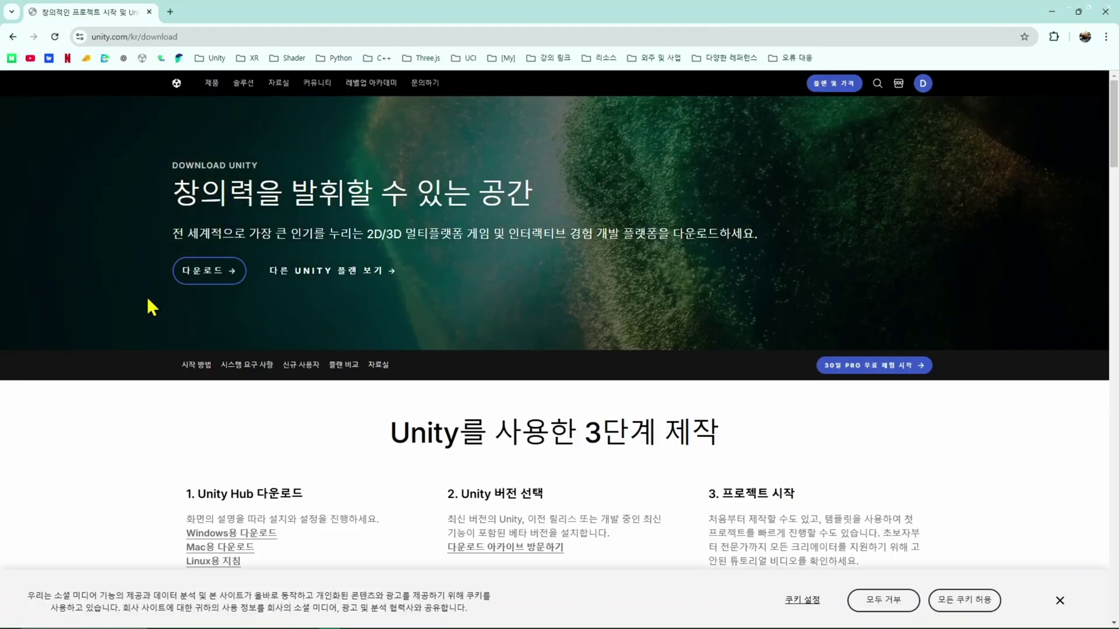
click(221, 284)
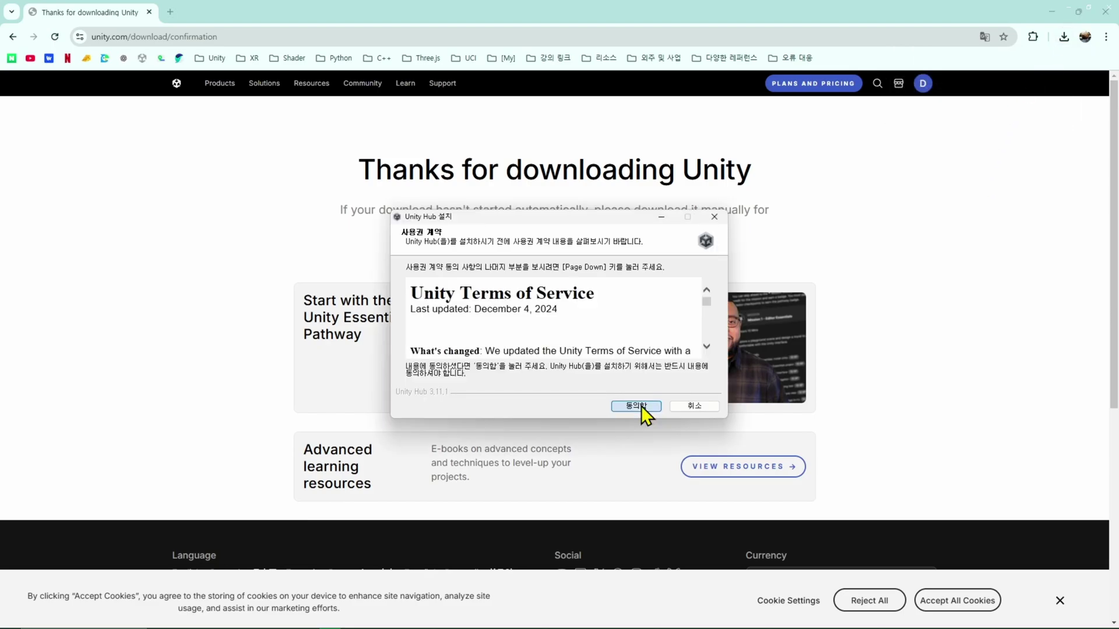
Agree to the Unity Terms of Service and install Unity Hub in C:\Program Files\Unity Hub.
click(639, 407)
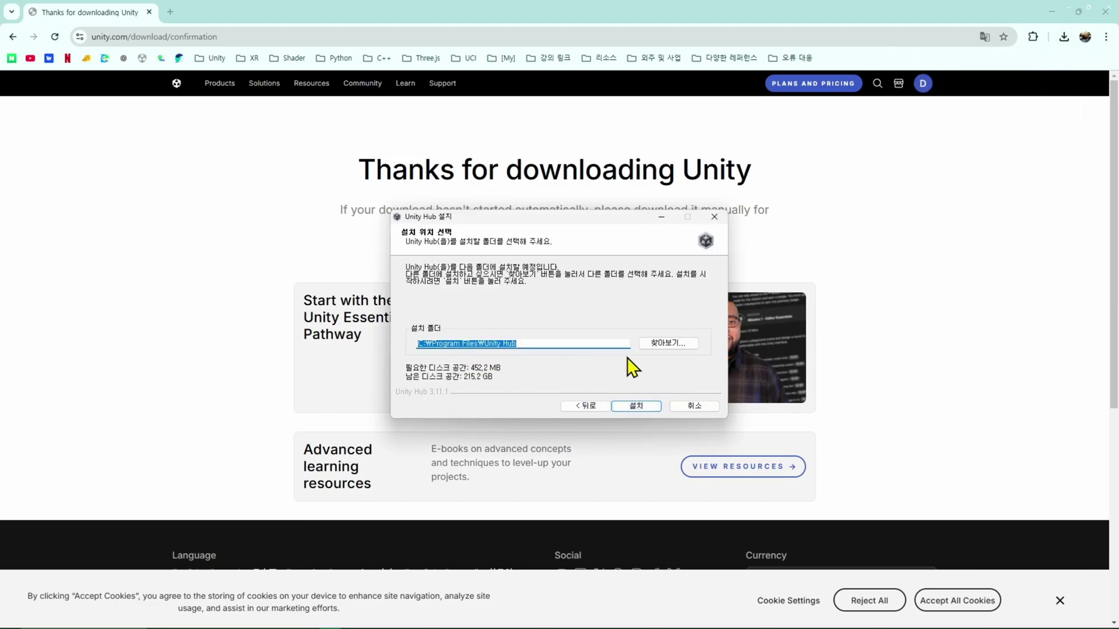
click(466, 228)
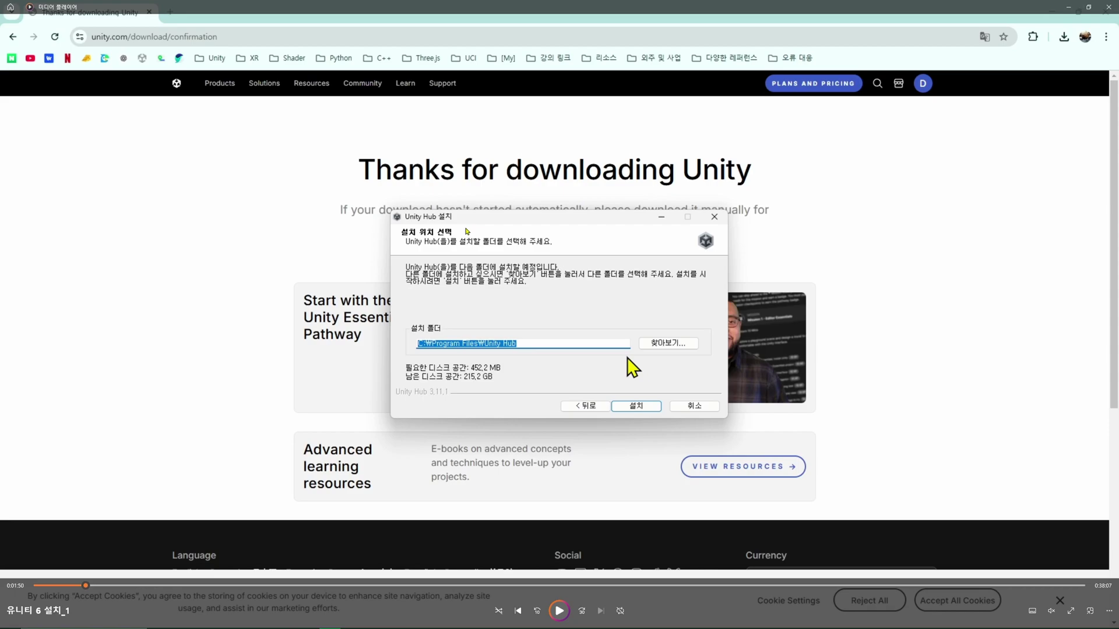
click(648, 406)
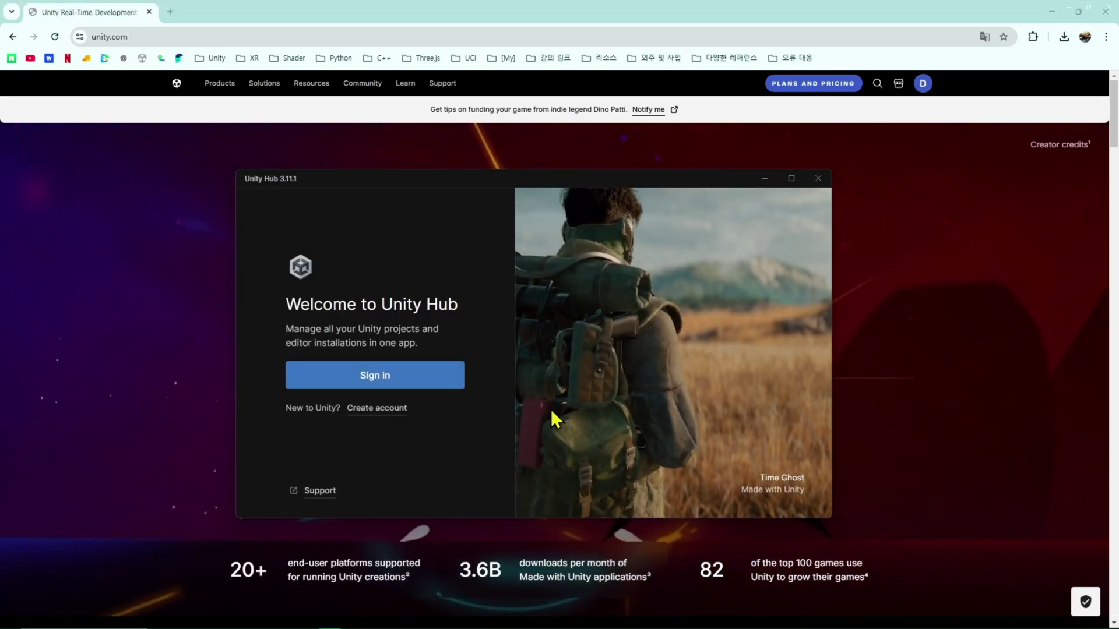
key(Right)
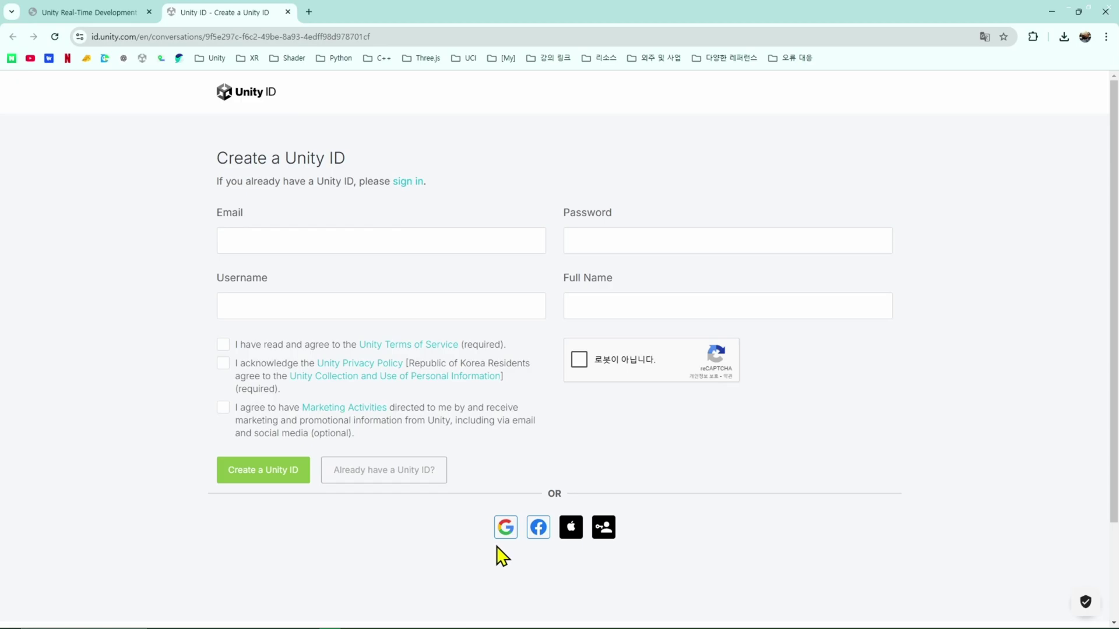
key(space)
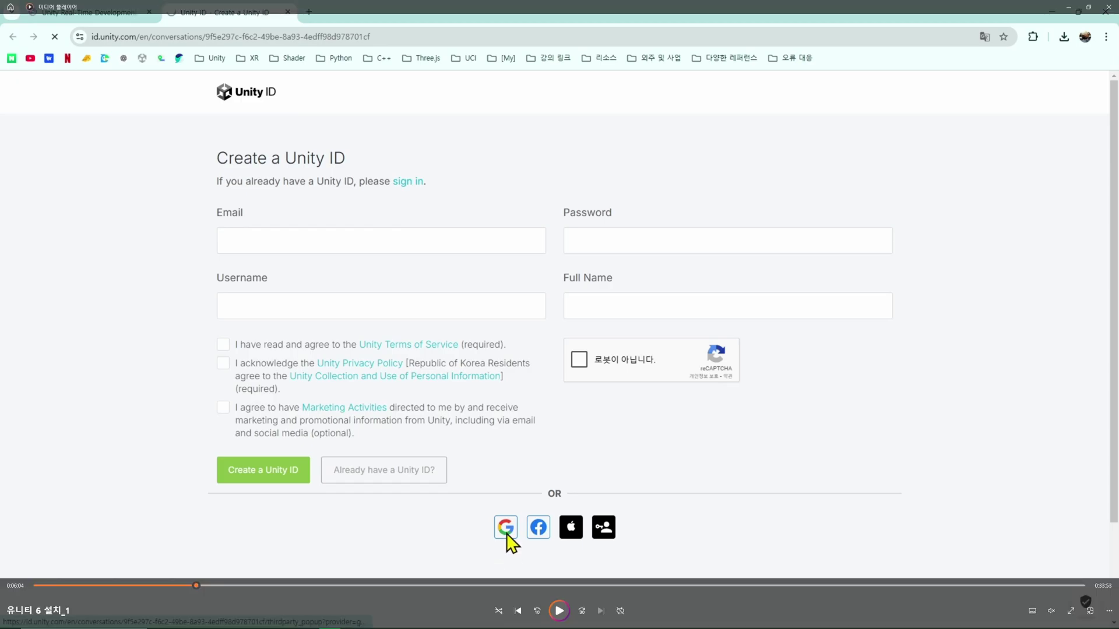
key(space)
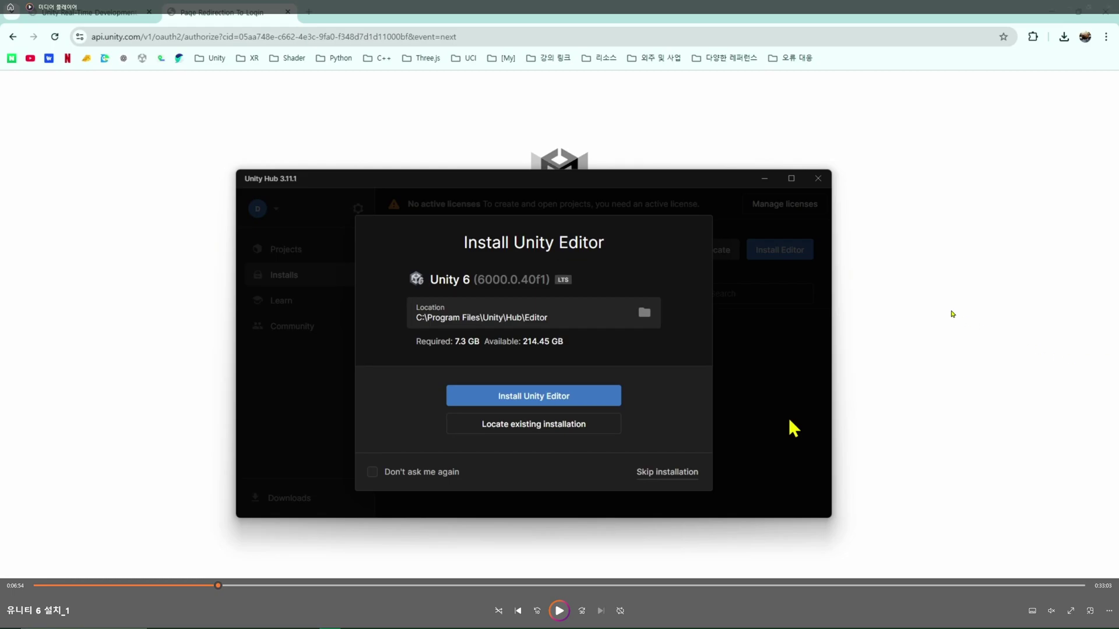
Outline the Unity 6 (6000.0.40f1) LTS version line with an annotation box and undo the extra marks.
drag(394, 261, 600, 296)
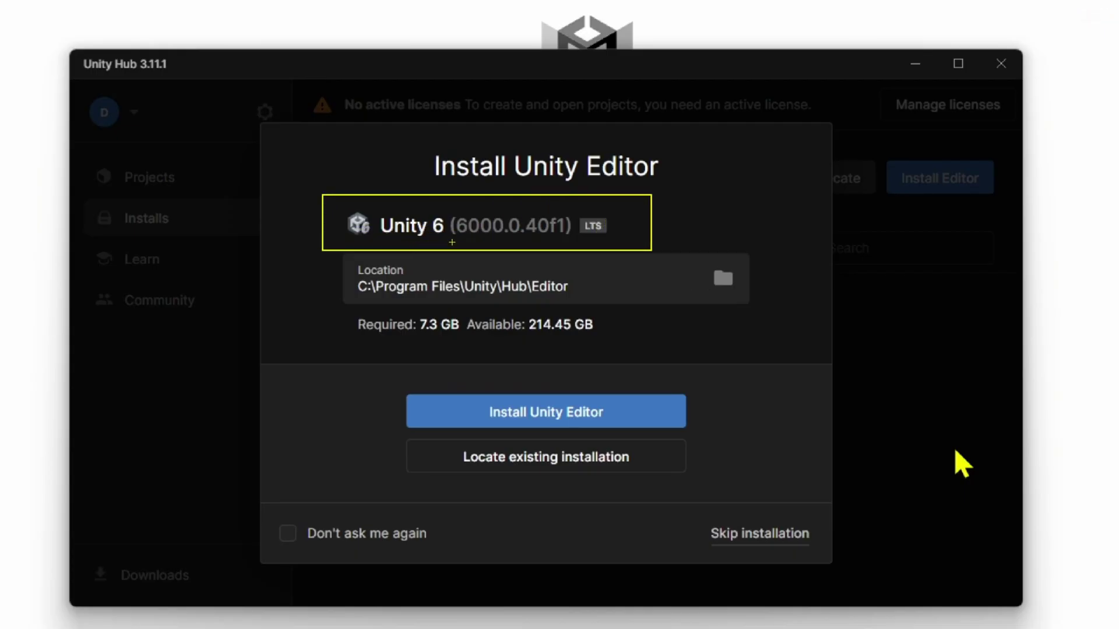
drag(452, 243, 502, 232)
drag(681, 507, 834, 556)
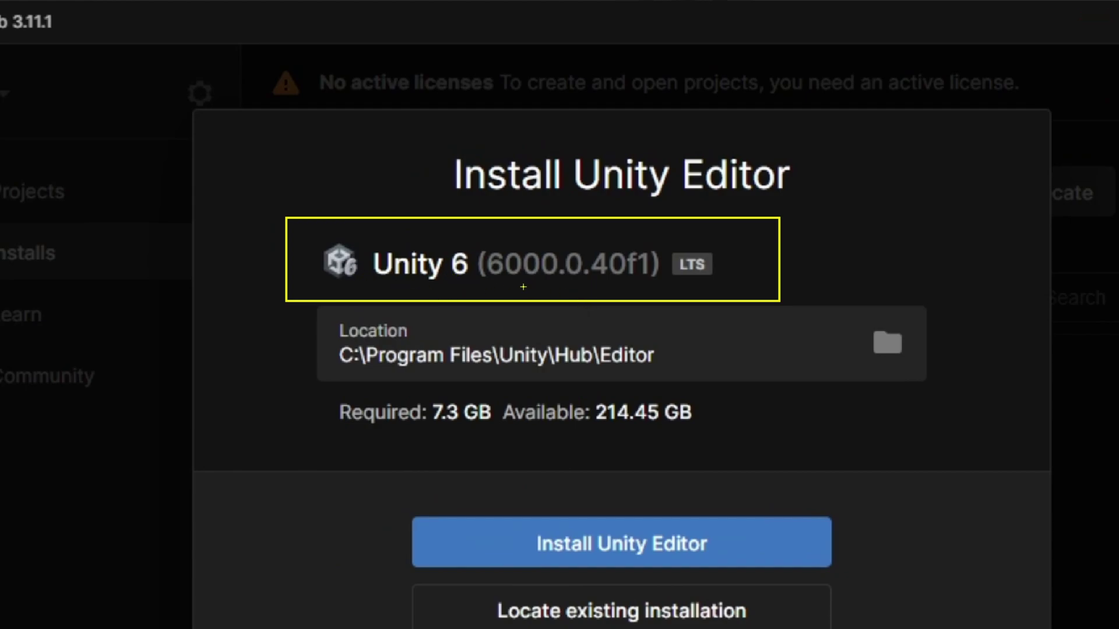
mouse_move(479, 244)
mouse_down()
mouse_move(554, 280)
mouse_move(592, 280)
mouse_up()
key(ctrl+z)
key(ctrl+z)
key(ctrl+z)
mouse_move(475, 248)
mouse_down()
mouse_move(553, 281)
mouse_move(569, 260)
mouse_move(581, 278)
mouse_up()
key(ctrl+z)
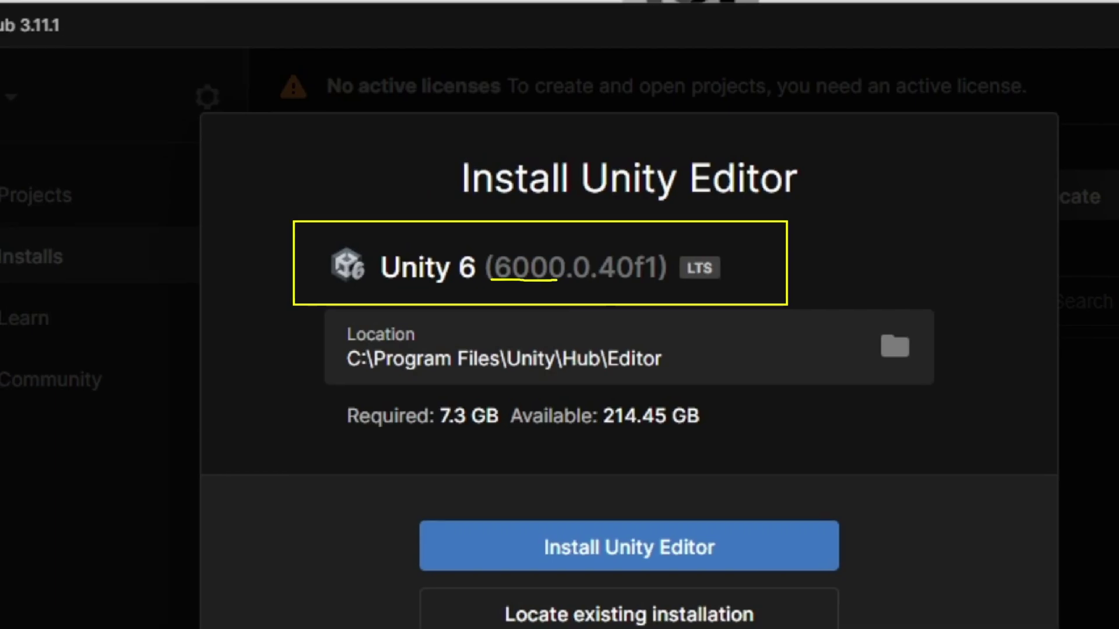
Underline the separate parts of the version number 6000.0.40f1.
drag(557, 280, 565, 280)
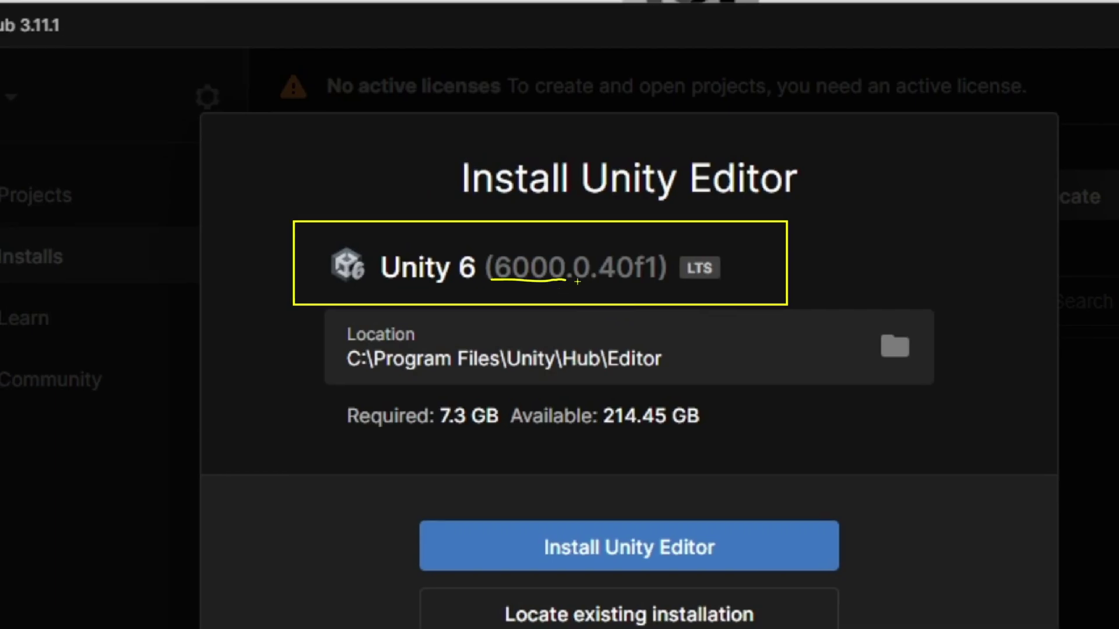
drag(576, 282, 589, 282)
drag(602, 281, 664, 280)
Add the annotation text 6000.0.30f1 just below the Unity 6 version number.
key(t)
click(502, 335)
text(600)
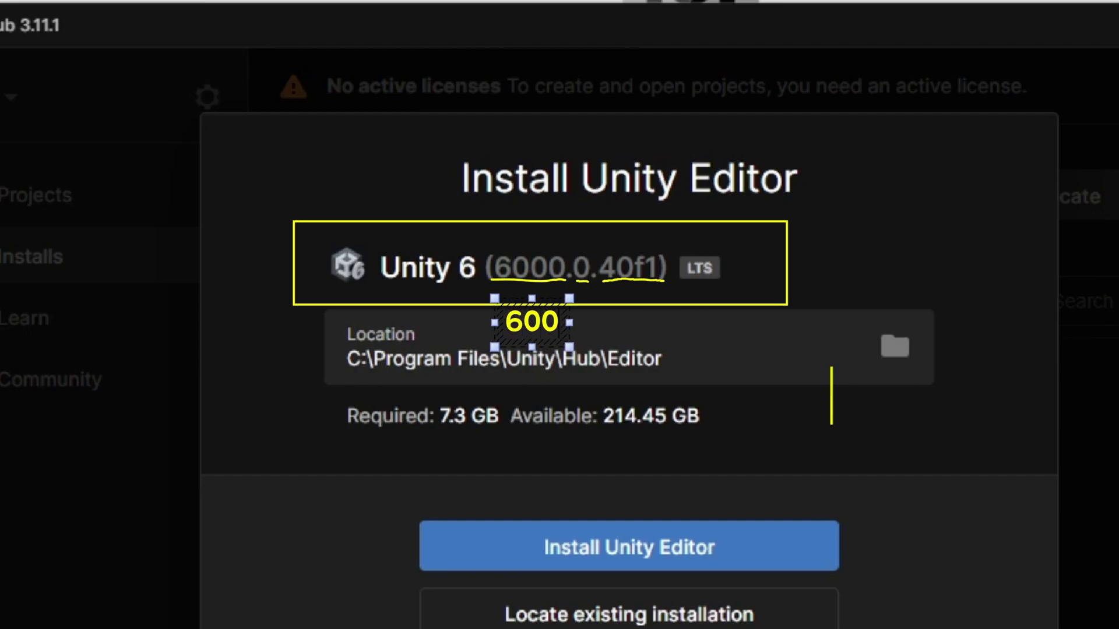
text(0.0.30f1)
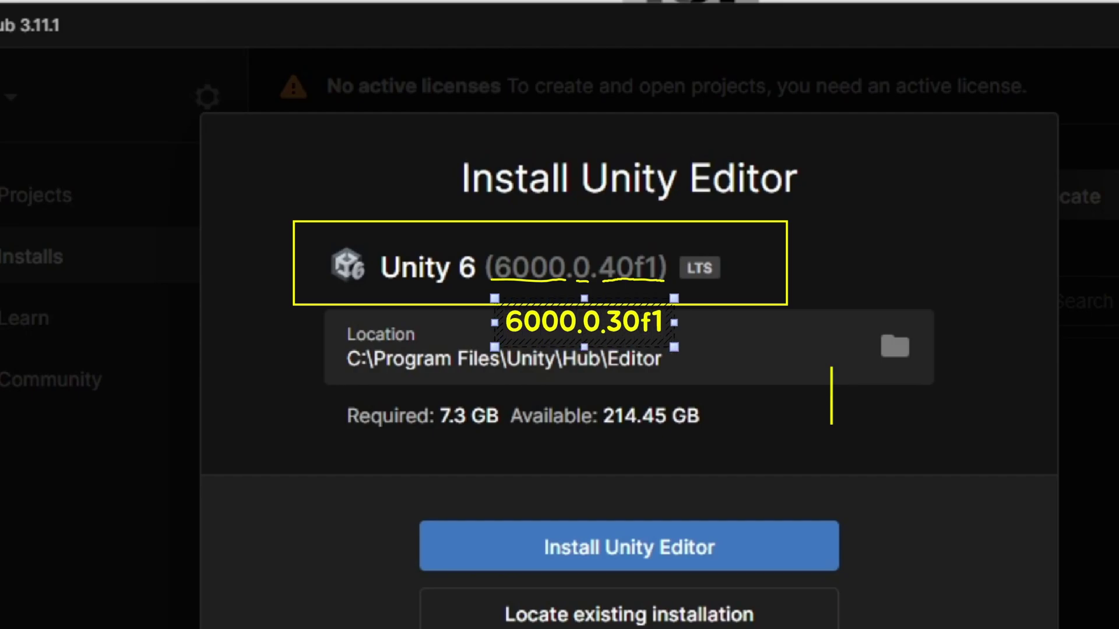
key(Escape)
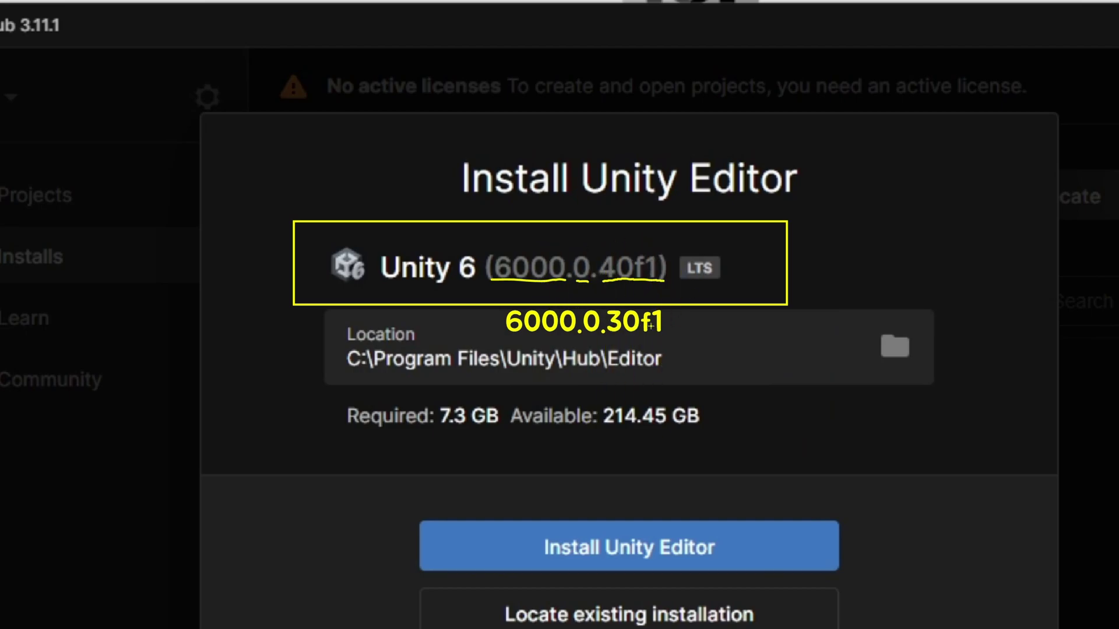
Underline, box and tick the final parts 40f1 and 30f1 of the two version numbers for comparison.
drag(608, 338, 676, 335)
drag(600, 280, 669, 282)
drag(599, 243, 672, 282)
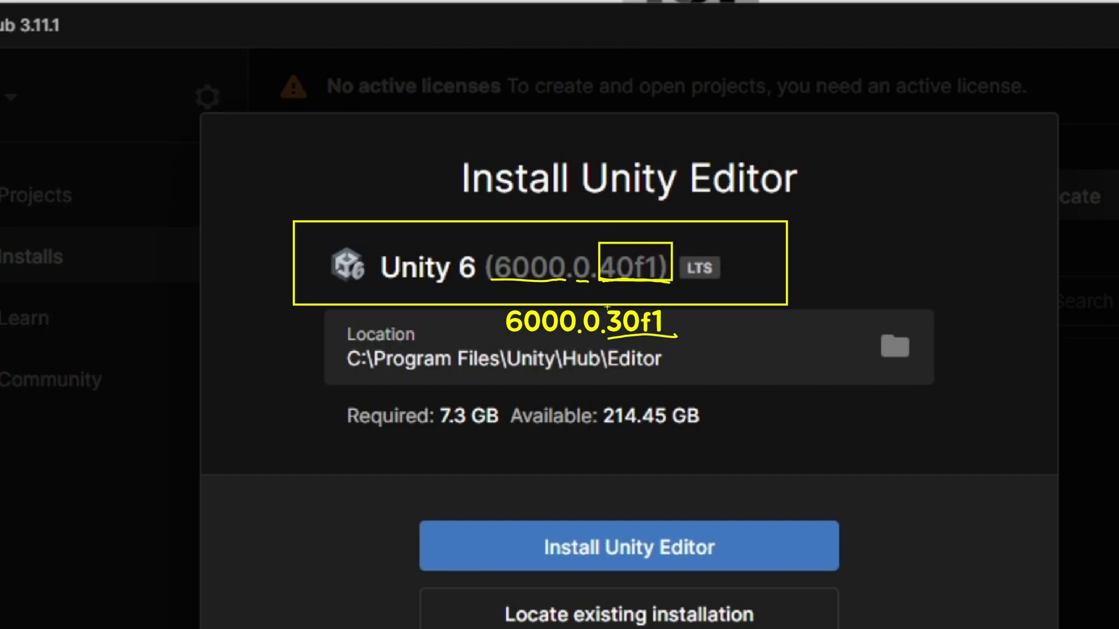
drag(604, 303, 683, 338)
drag(637, 229, 670, 235)
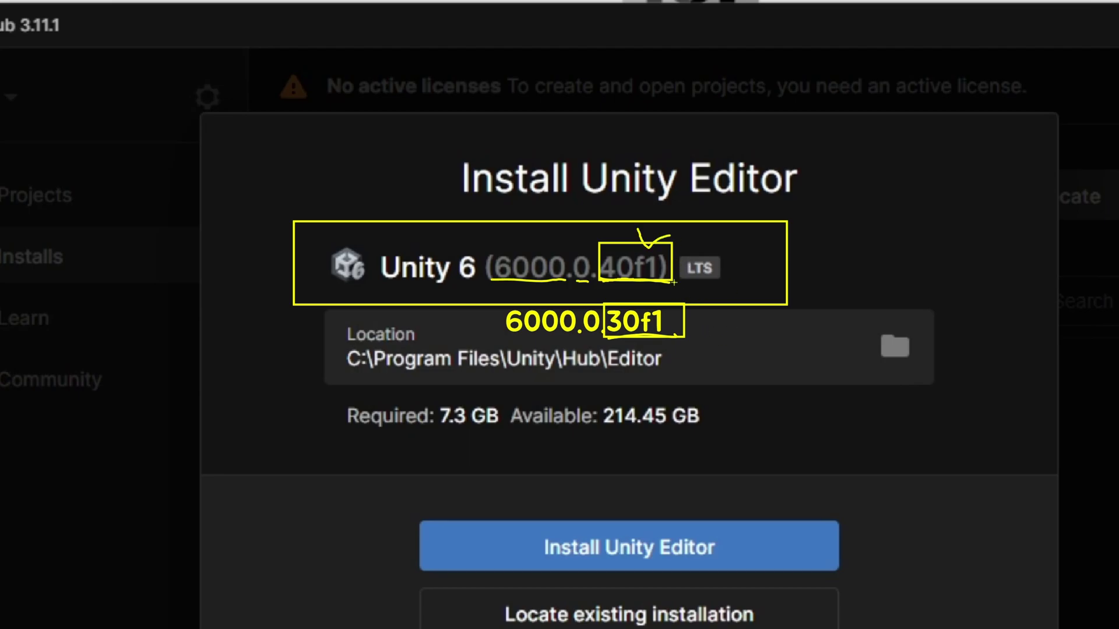
drag(661, 298, 686, 297)
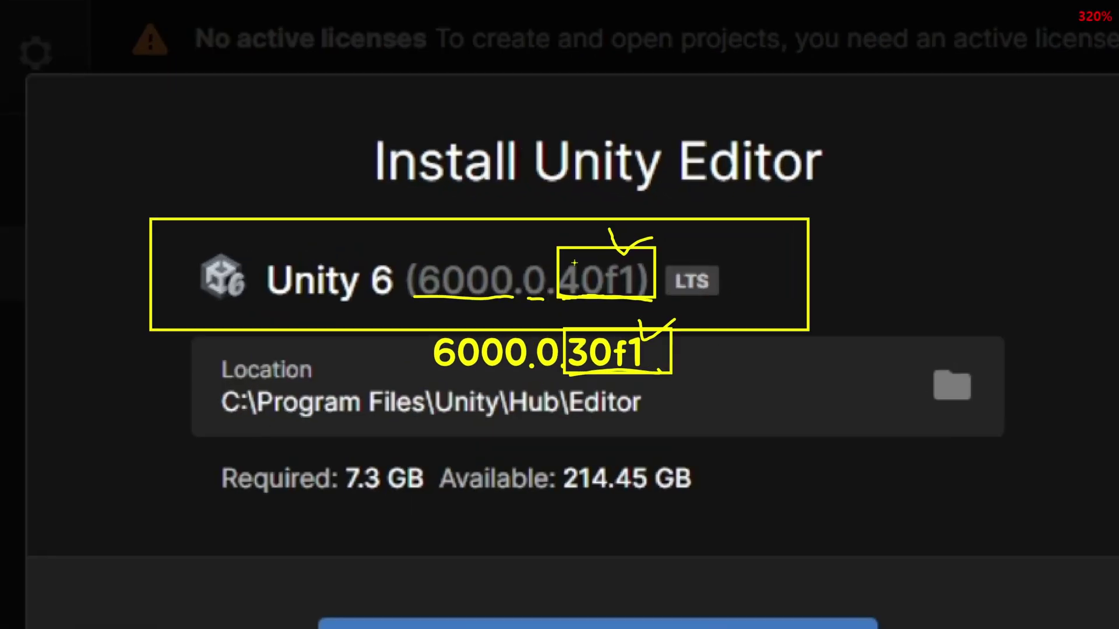
Box the middle digit of both version numbers and change that digit in the annotation text to 1.
drag(569, 250, 593, 281)
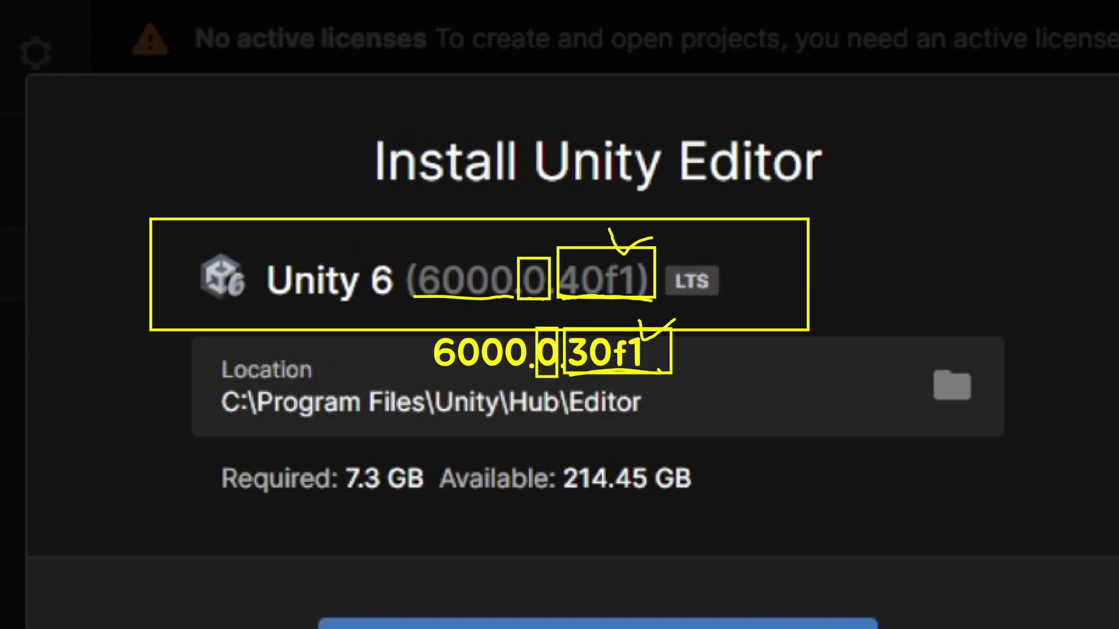
click(548, 358)
double_click(548, 359)
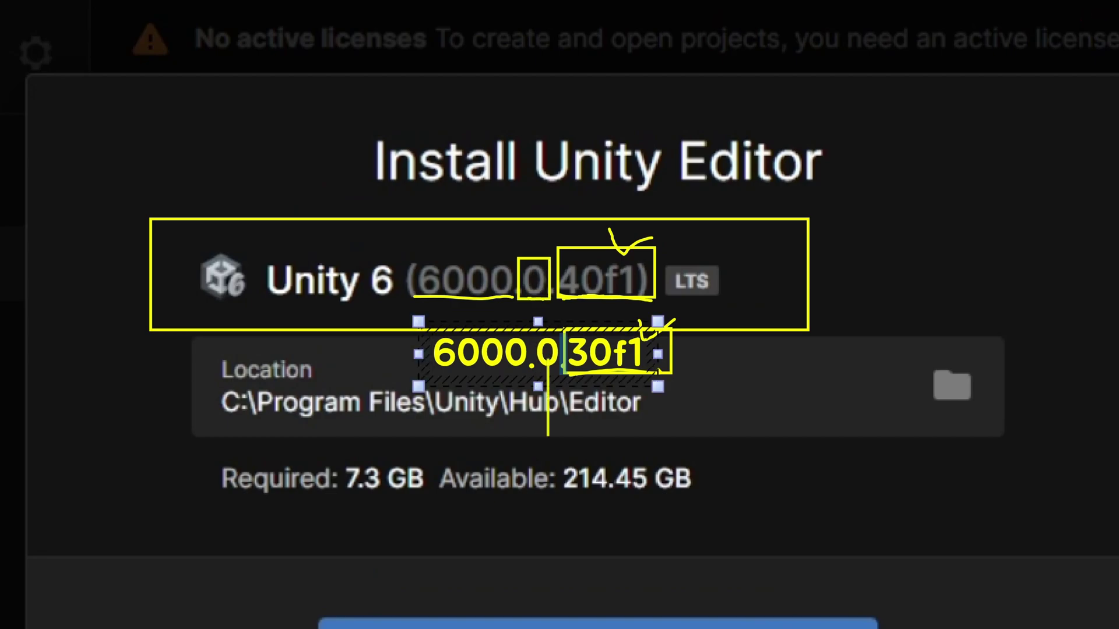
key(BackSpace)
text(1)
click(746, 423)
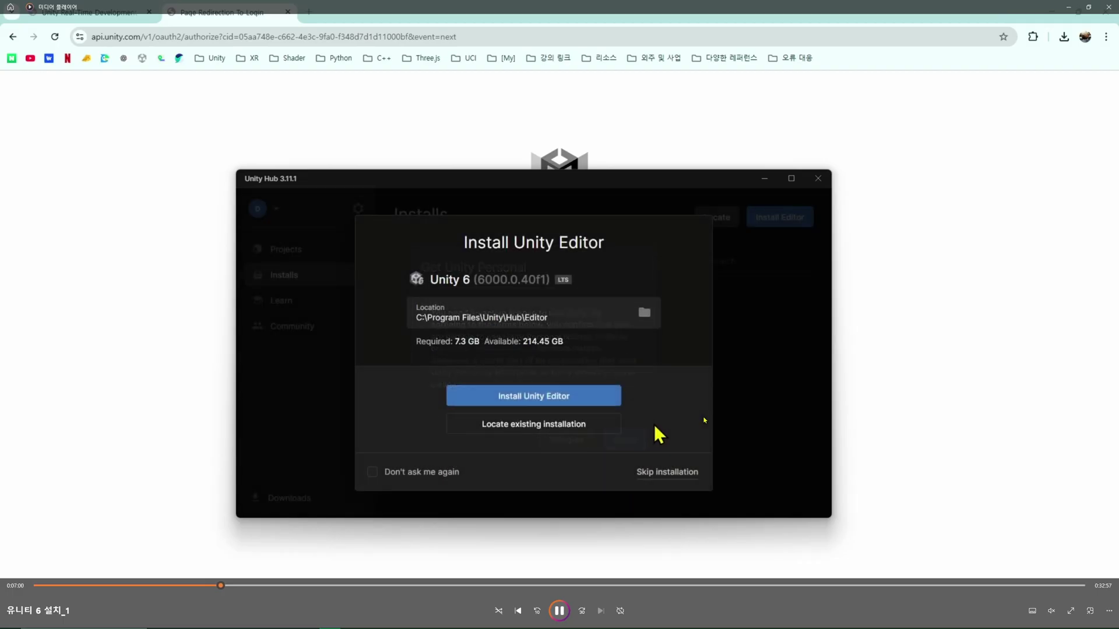
key(space)
key(space)
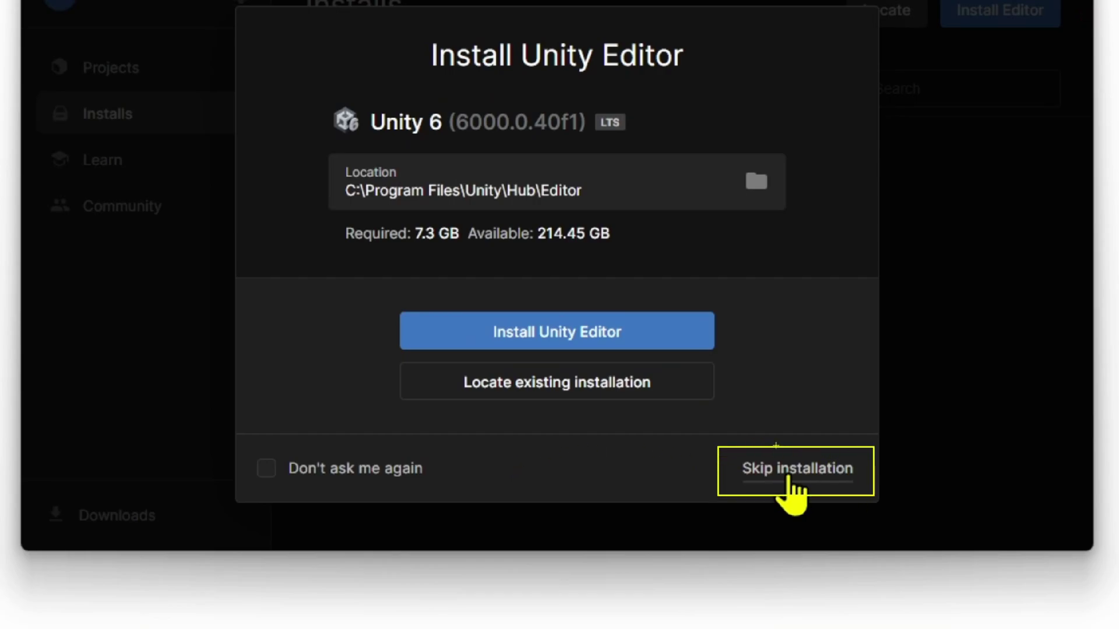
scroll(532, 442, down, 4)
scroll(552, 456, up, 2)
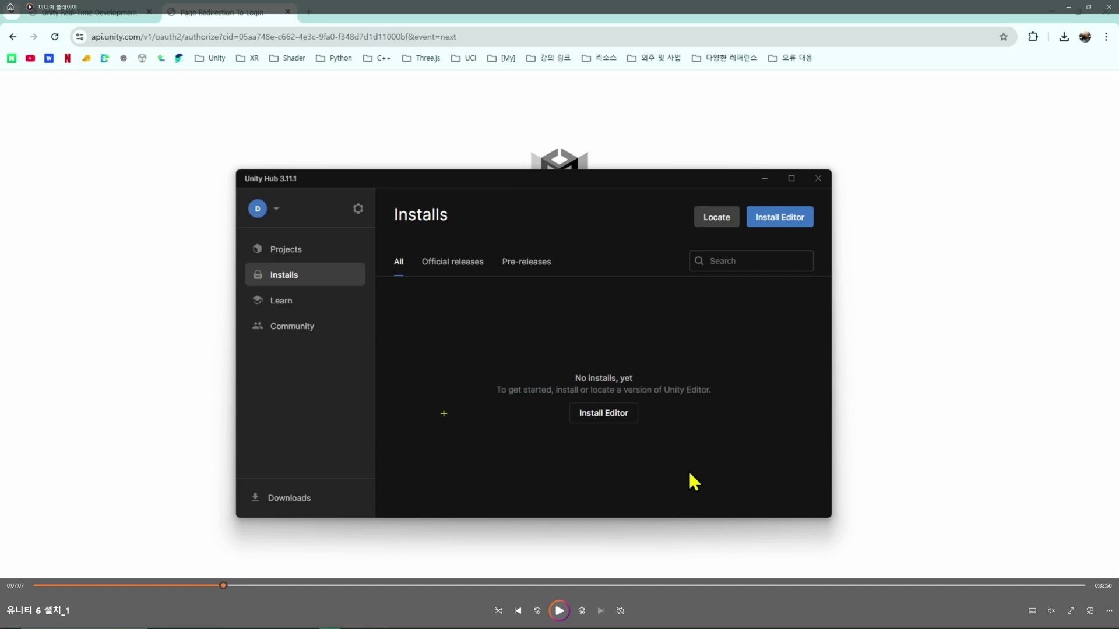
Examine the Unity Hub installs page, marking the empty-installs message and the Projects, Installs, Learn and Community sections.
scroll(441, 424, up, 3)
drag(642, 335, 760, 358)
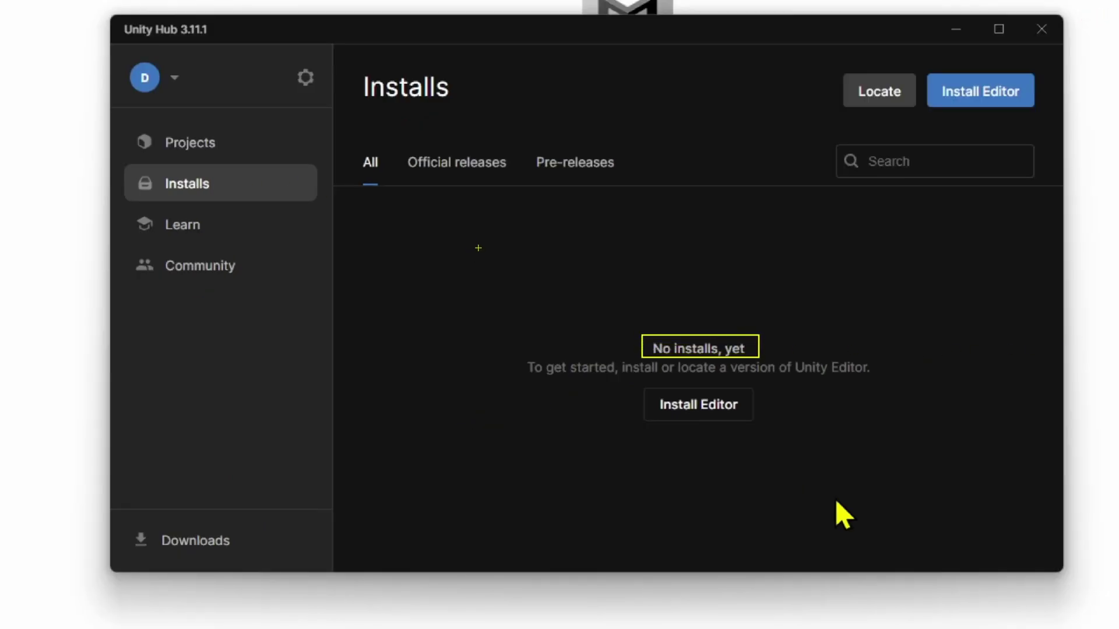
drag(122, 122, 238, 159)
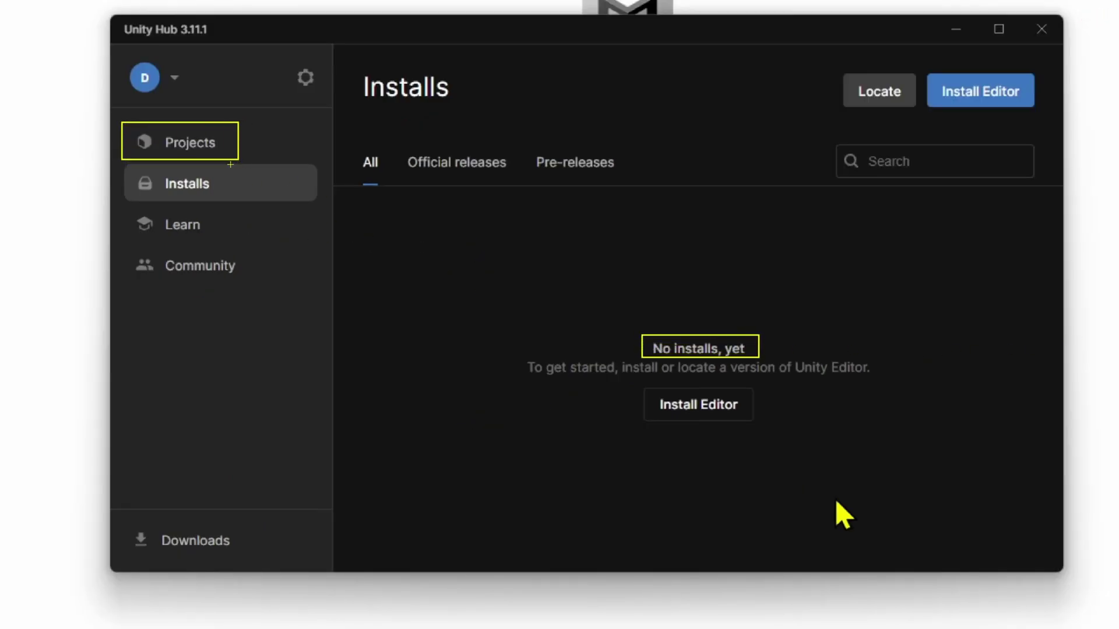
drag(116, 163, 247, 205)
drag(130, 208, 239, 246)
drag(110, 249, 268, 290)
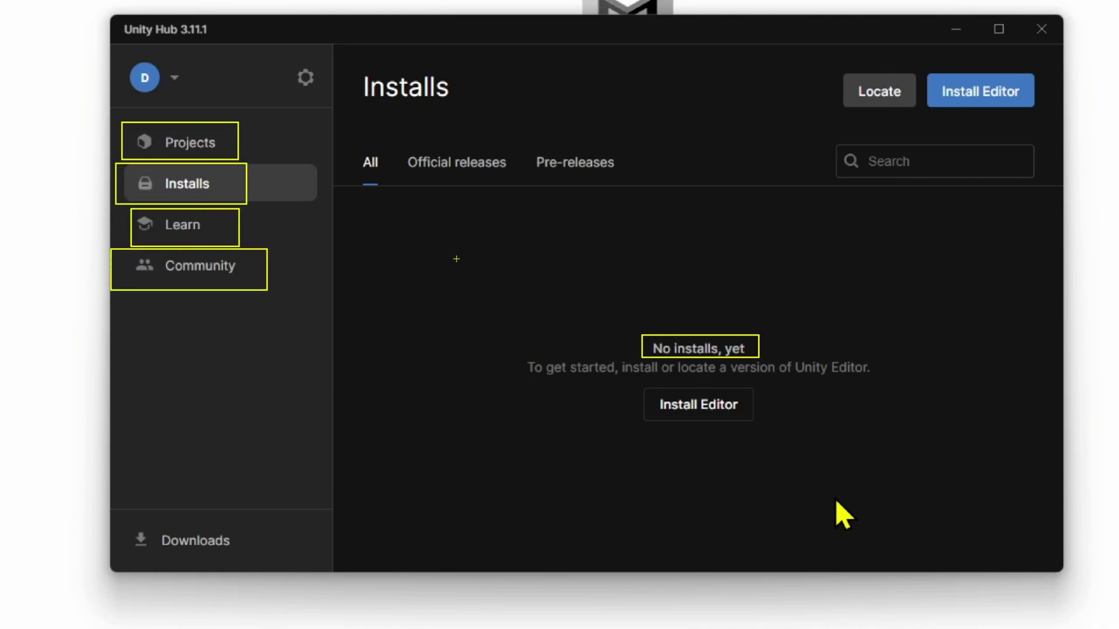
drag(252, 128, 268, 134)
drag(257, 173, 277, 177)
right_click(447, 430)
right_click(447, 430)
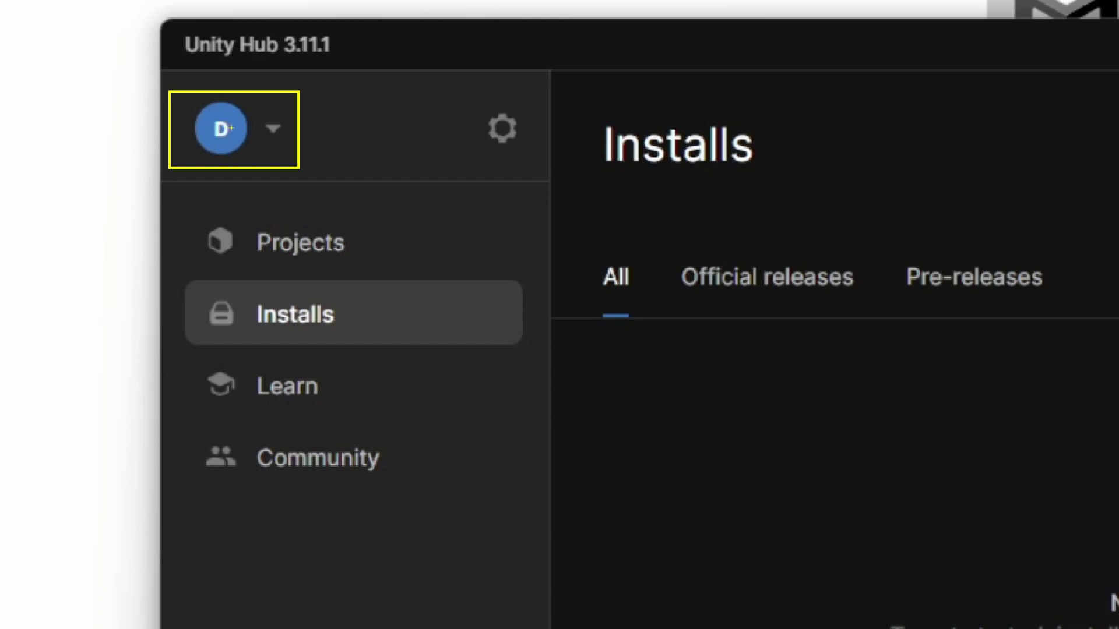
Open Unity Hub's license management and agree to get the free personal edition license.
key(Escape)
key(space)
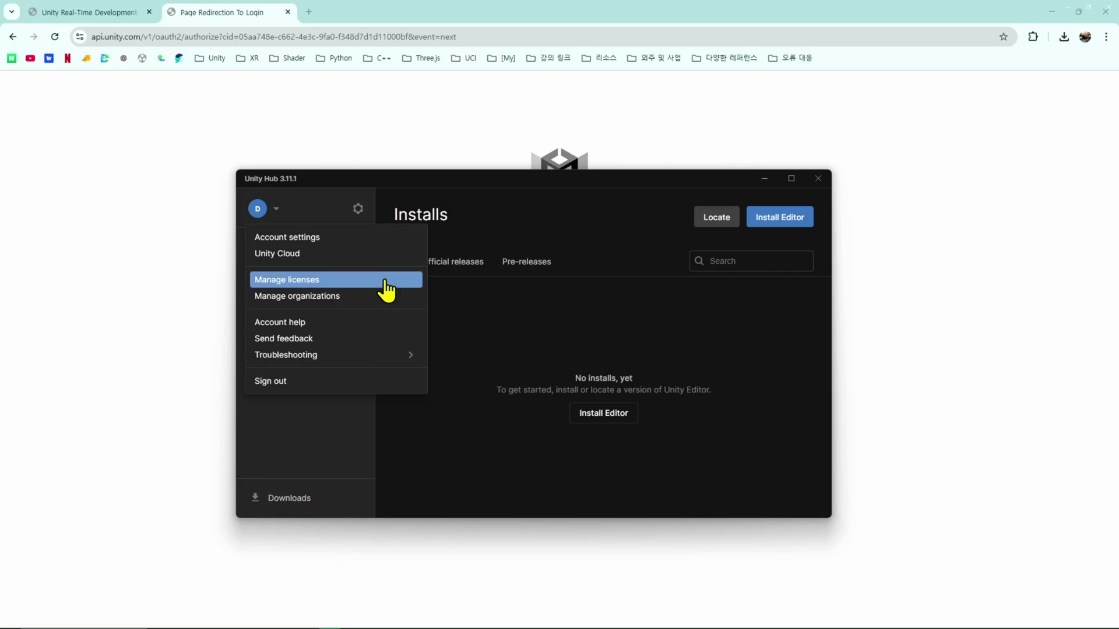
click(386, 290)
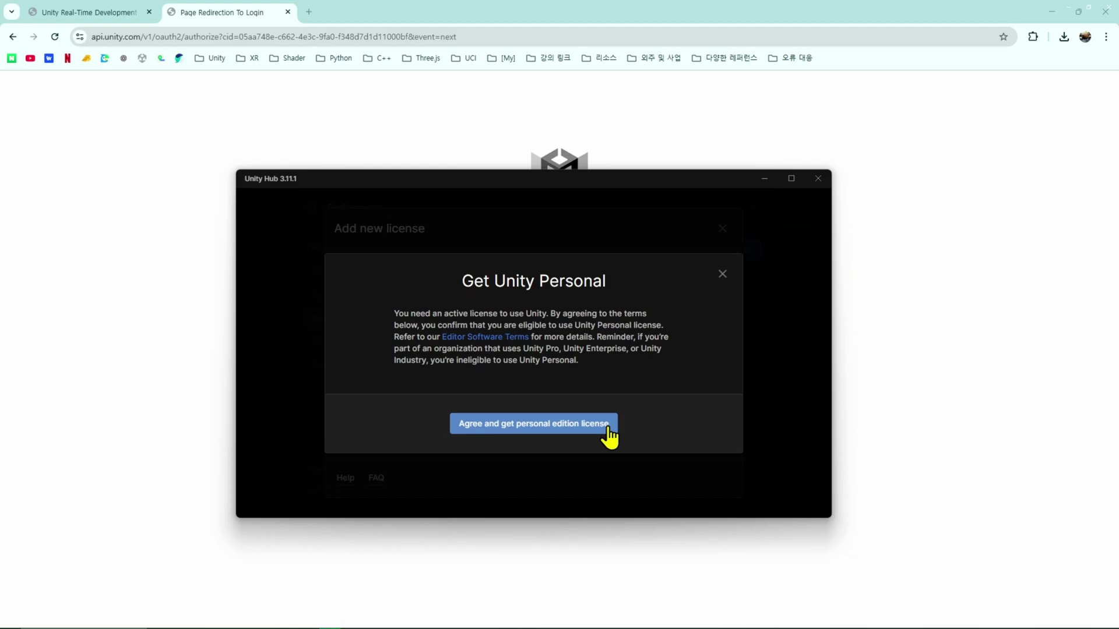
click(606, 430)
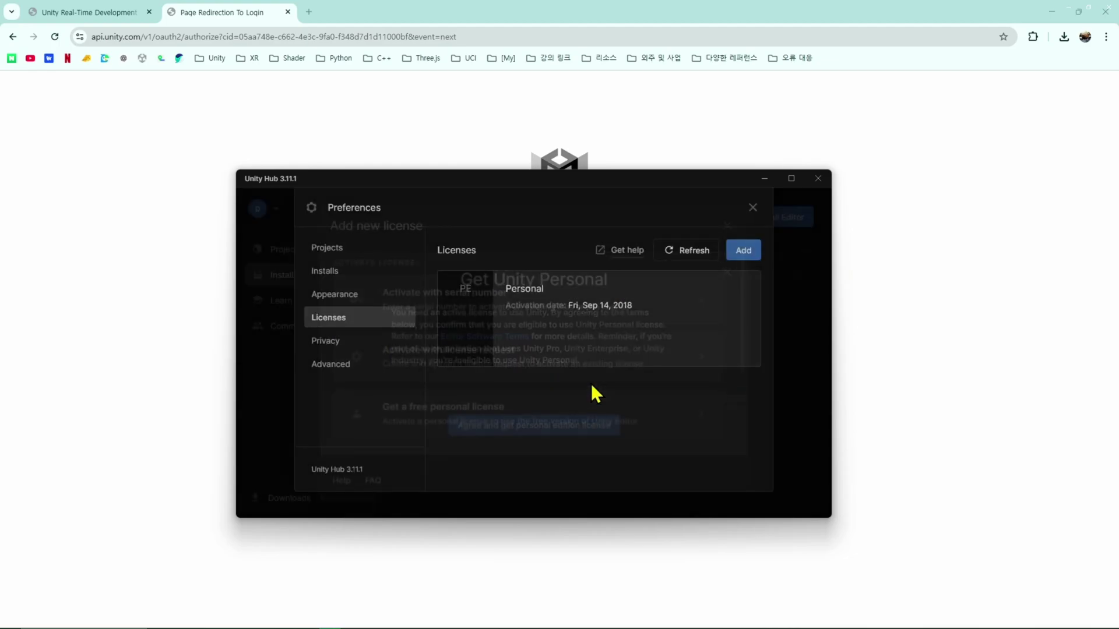
Go to the installed editors section and open the list of Unity Editor versions available to install.
click(283, 275)
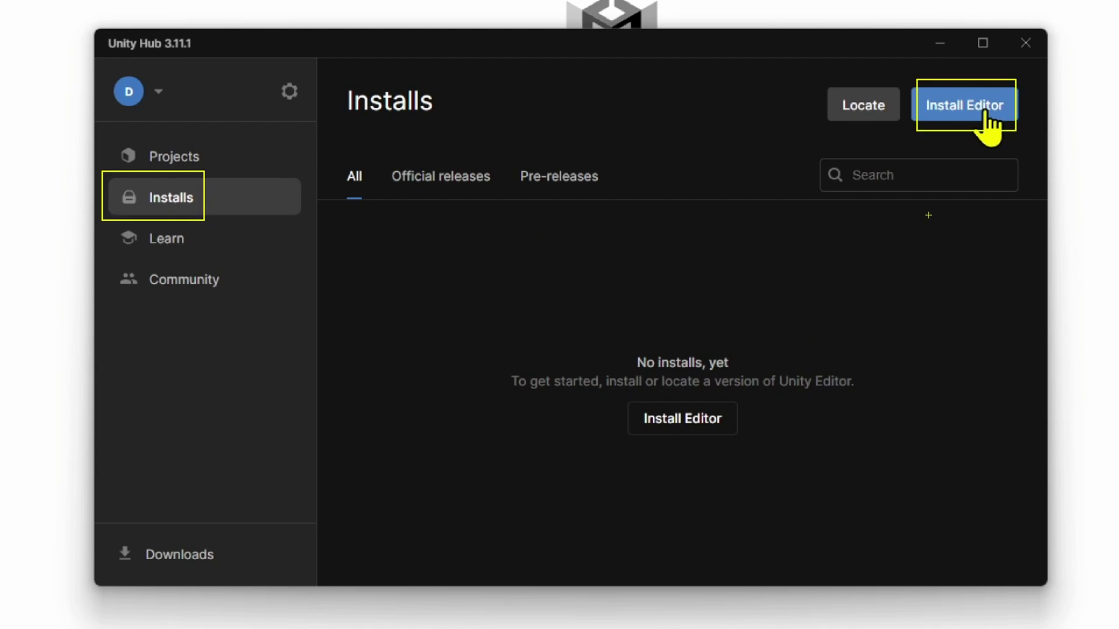
click(985, 114)
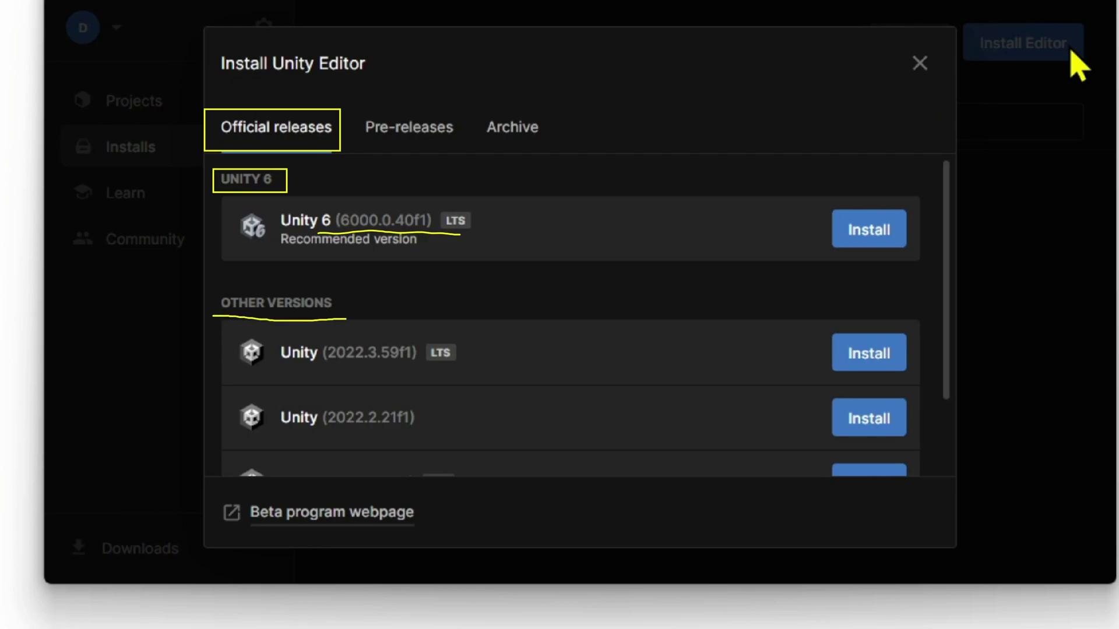
Examine the official editor releases, underlining the Other Versions heading and 2022.3.59f1, boxing both LTS badges, and clear the markings.
drag(219, 309, 346, 310)
drag(321, 361, 361, 362)
click(393, 365)
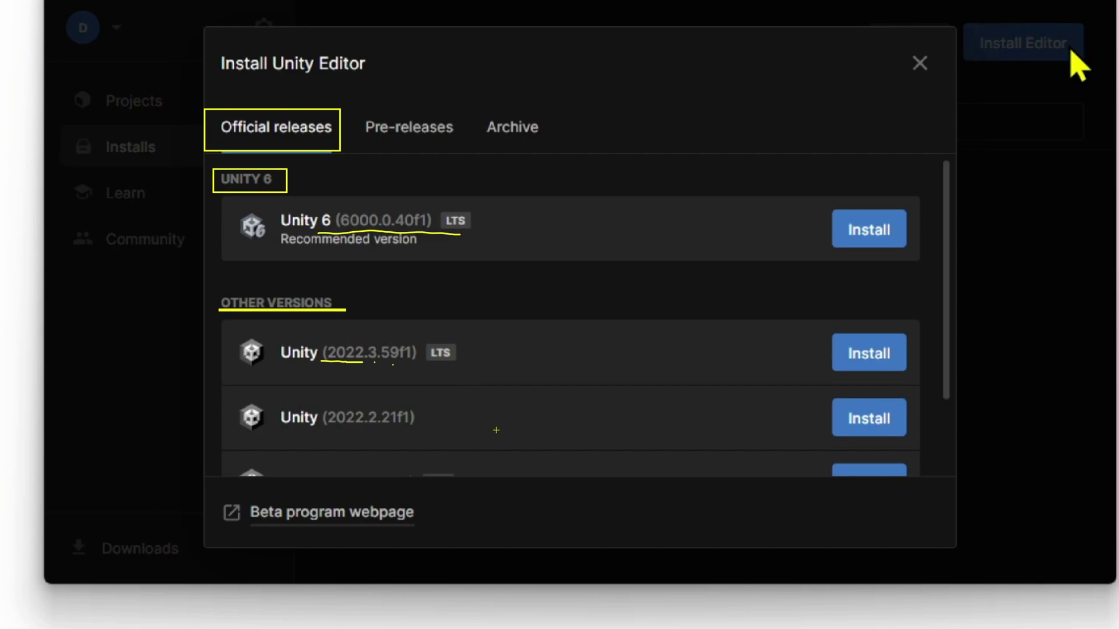
drag(476, 383, 477, 469)
drag(412, 327, 468, 364)
drag(433, 198, 479, 236)
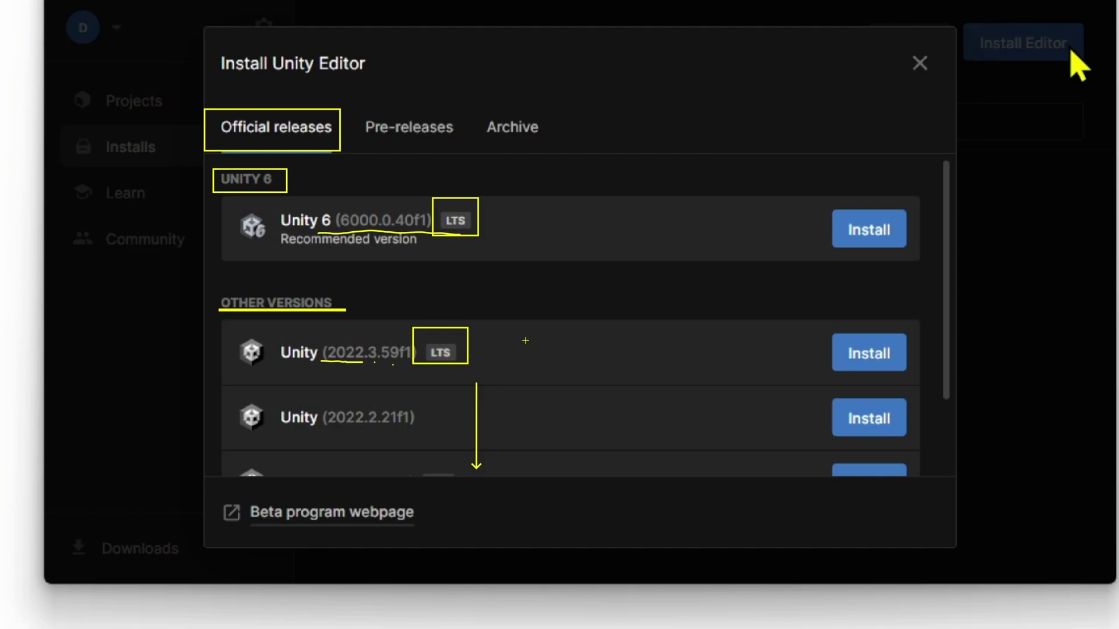
key(Escape)
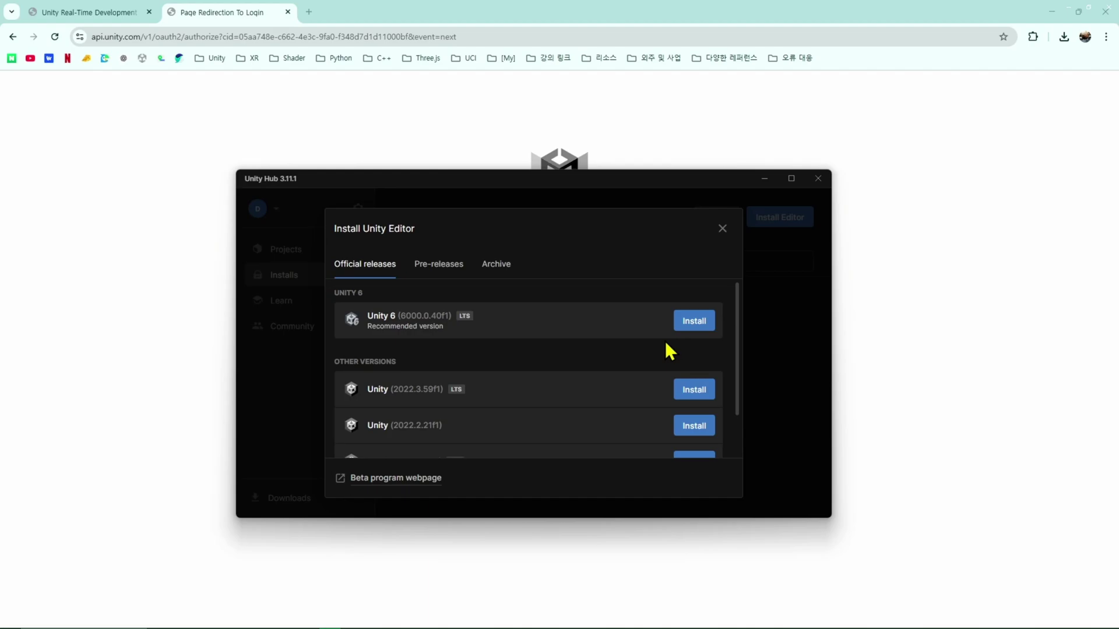
Start the Unity 6 (6000.0.40f1) install setup and box the Microsoft Visual Studio Community 2022 module.
click(697, 321)
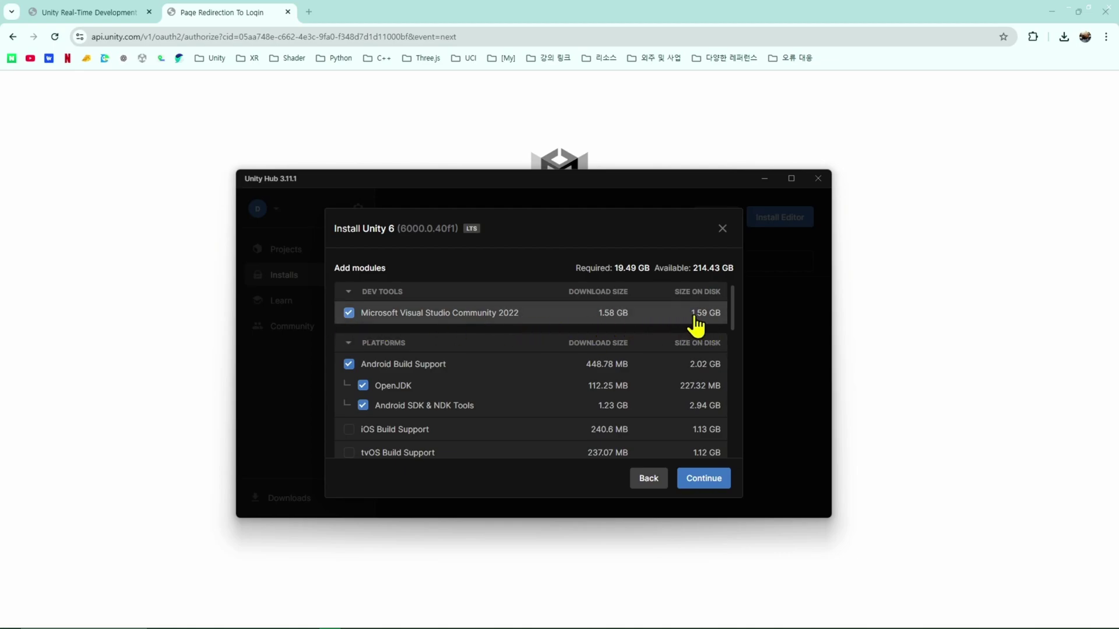
mouse_move(744, 534)
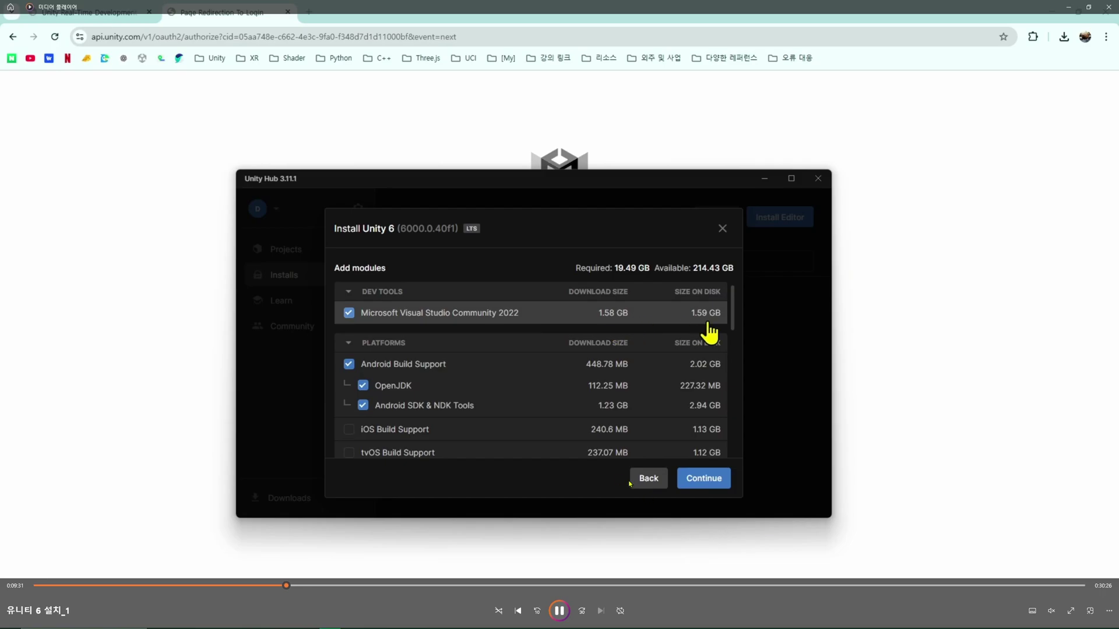
click(569, 452)
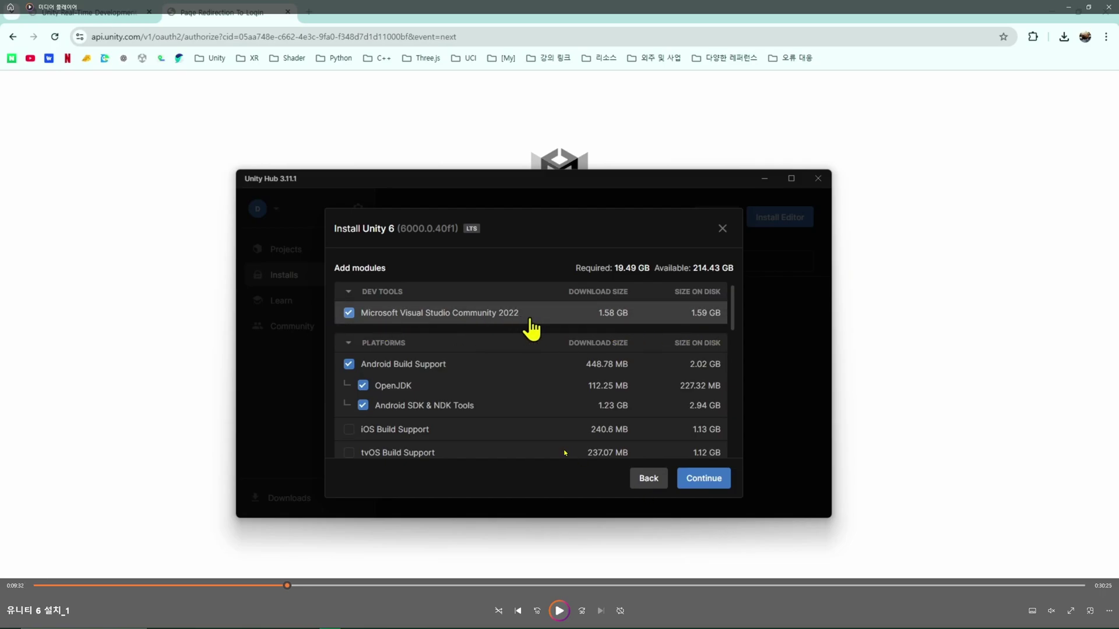
key(ctrl+1)
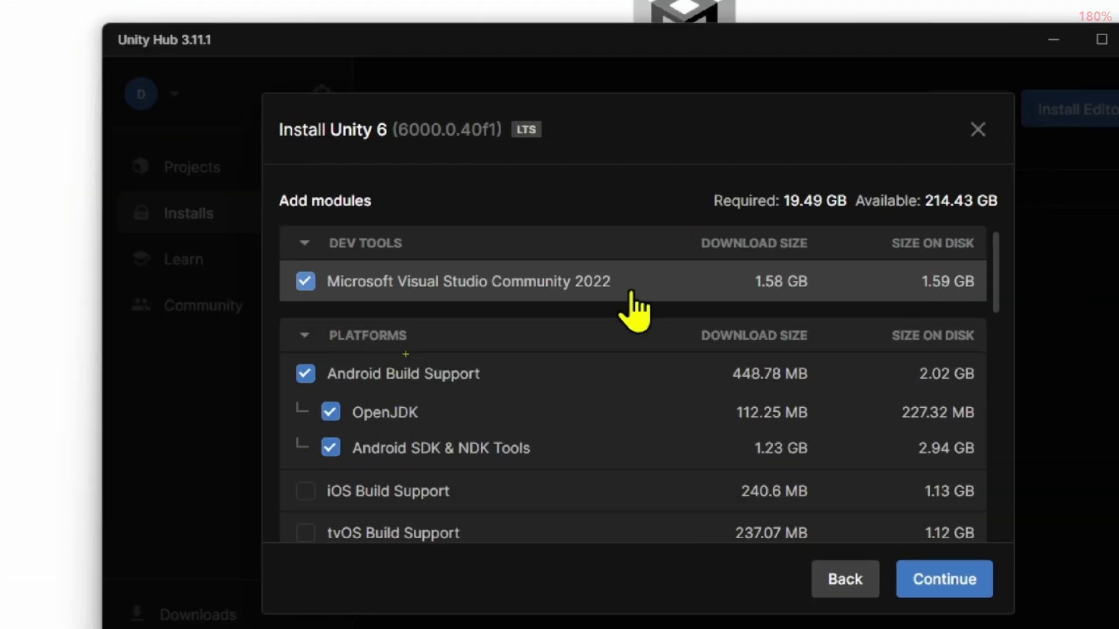
mouse_move(316, 257)
ctrl+mouse_down()
mouse_move(631, 303)
mouse_move(621, 302)
ctrl+mouse_up()
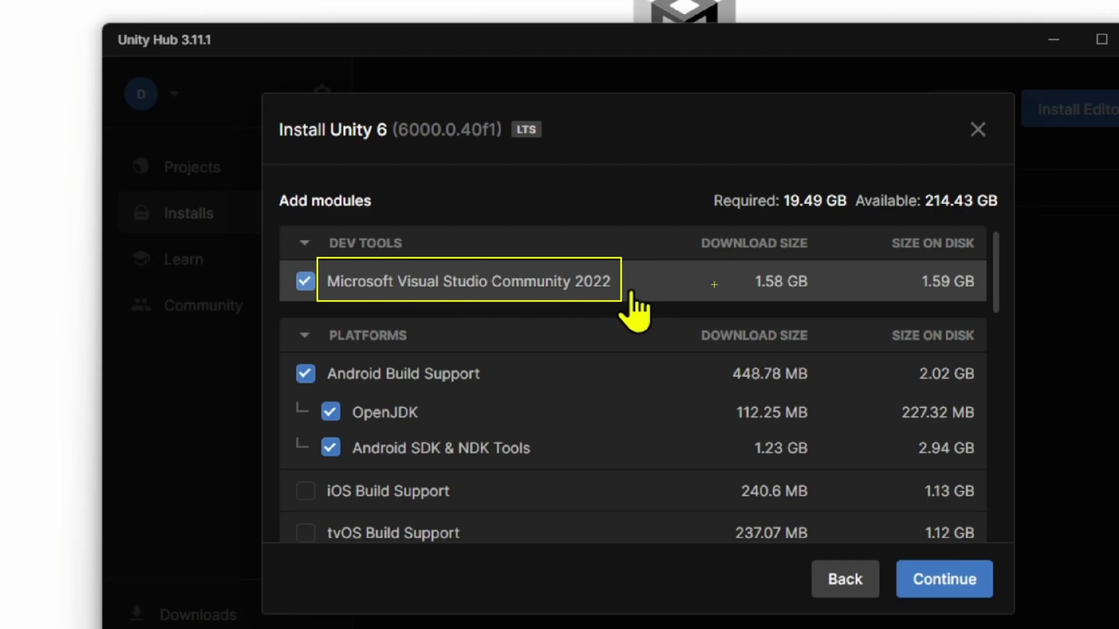
Examine the platform modules, underlining the Unity 6 version and marking the Android and iOS Build Support entries.
scroll(632, 295, down, 2)
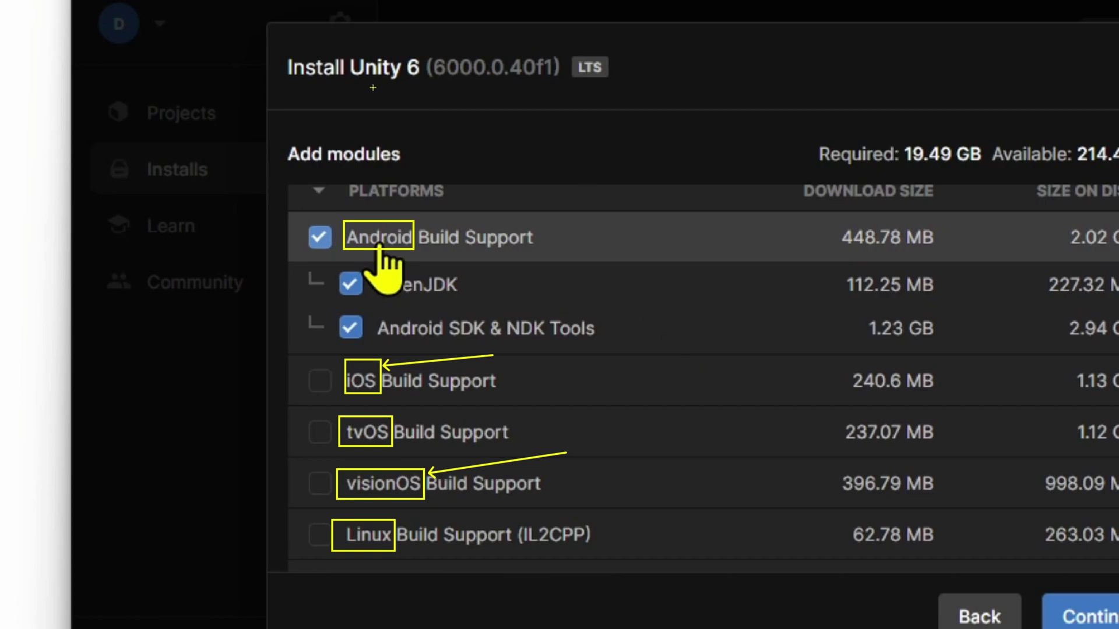
drag(352, 84, 560, 82)
drag(423, 205, 389, 219)
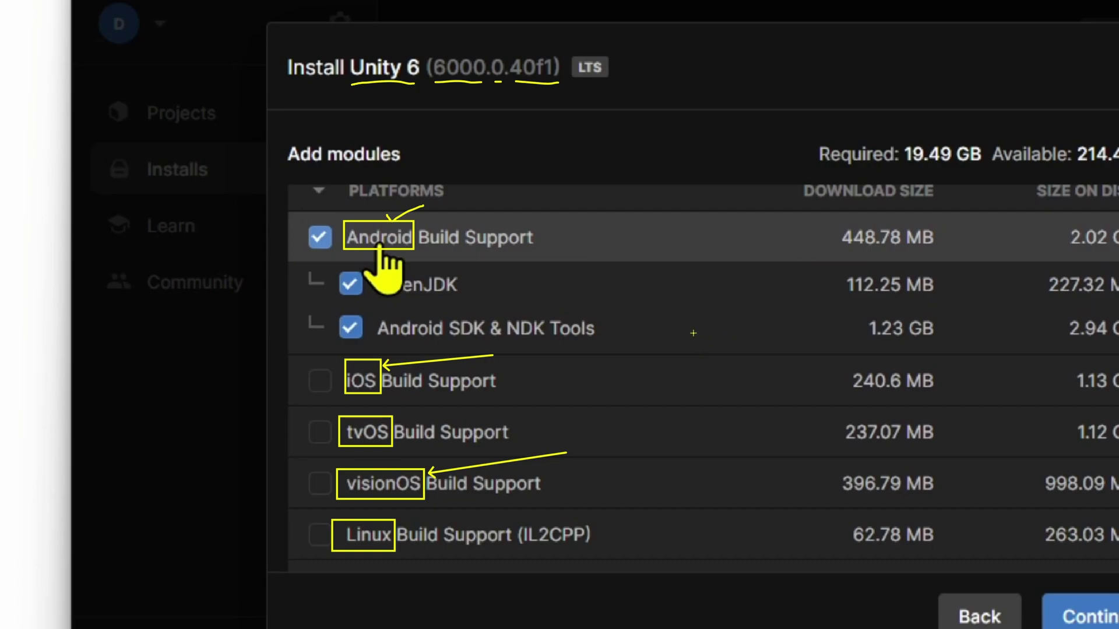
drag(389, 219, 462, 188)
drag(318, 370, 338, 365)
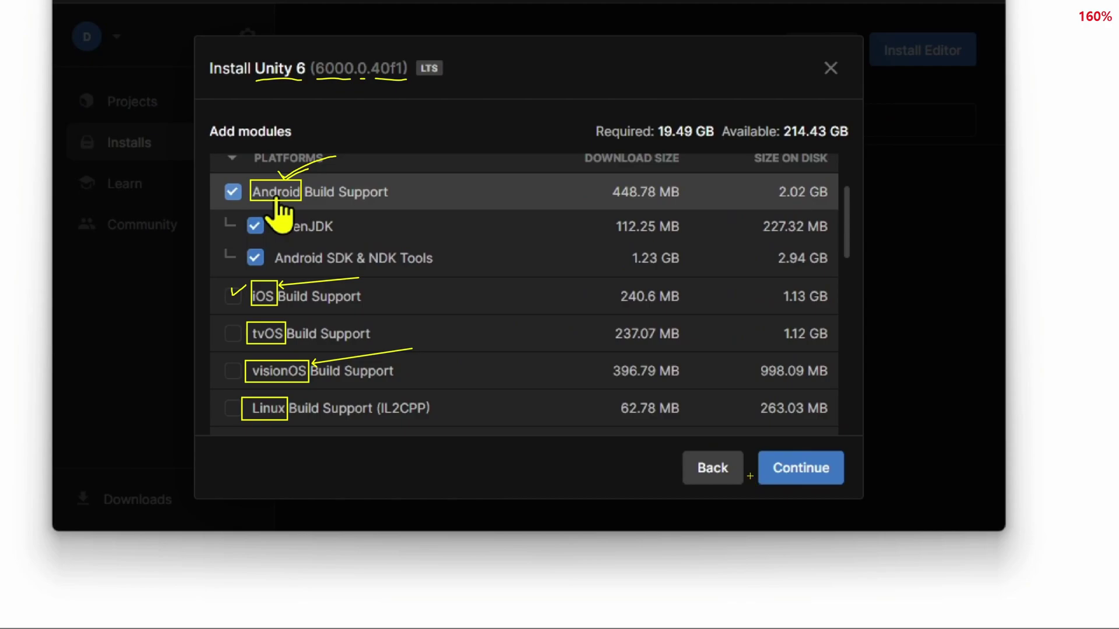
drag(1069, 572, 1113, 618)
drag(809, 468, 852, 410)
Review the remaining modules, continue with the current selection, and agree to the Android SDK and NDK license terms.
scroll(554, 215, down, 6)
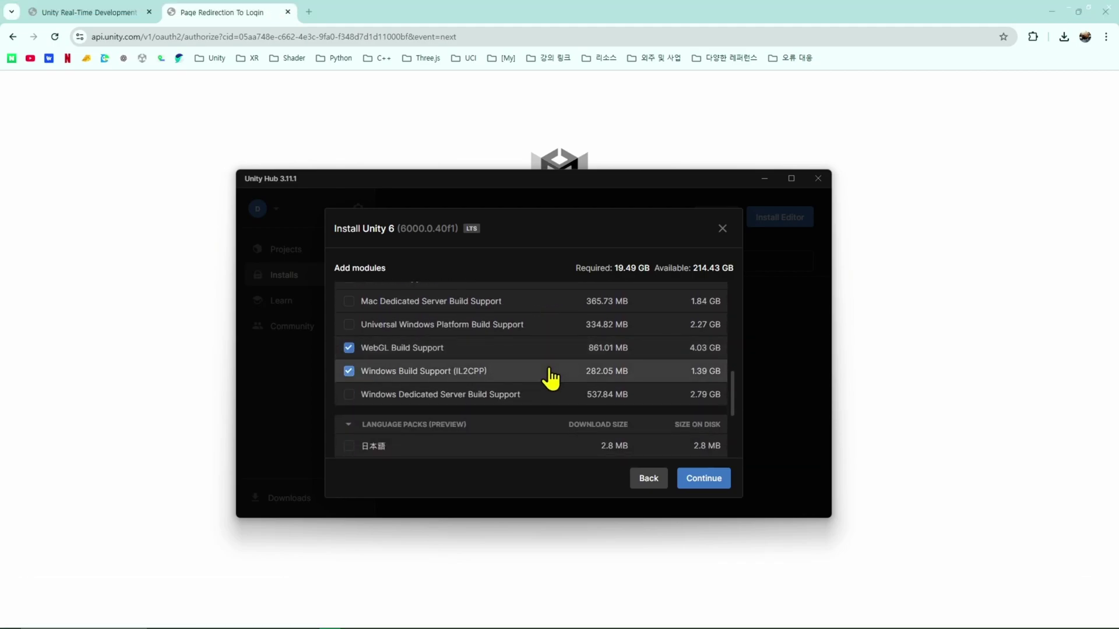
scroll(550, 391, down, 3)
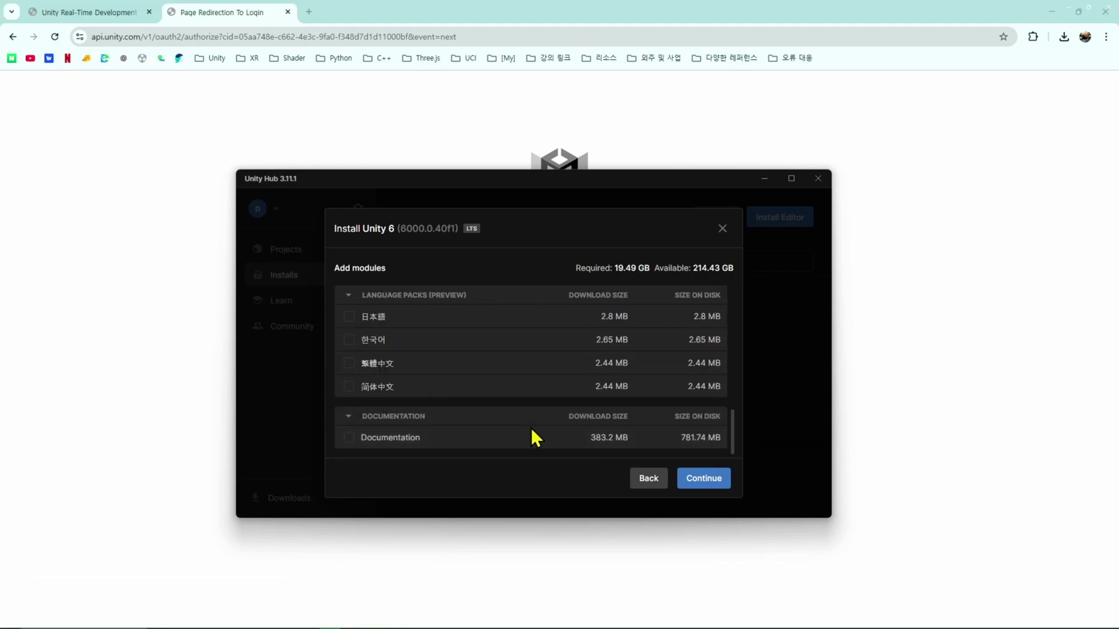
scroll(532, 450, up, 10)
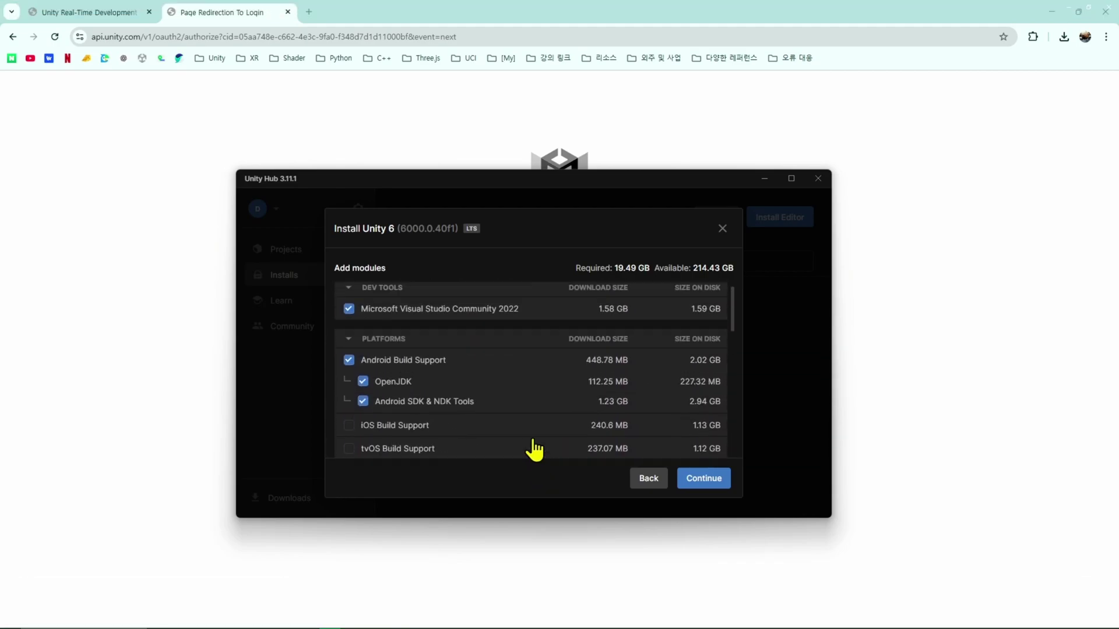
click(680, 486)
click(694, 436)
click(342, 450)
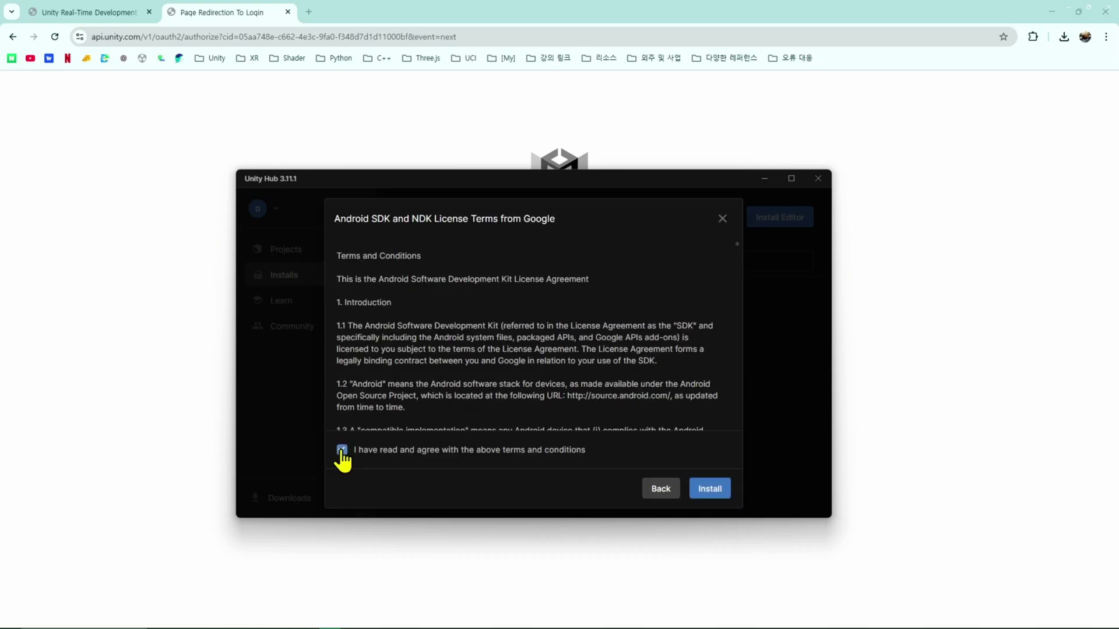
Skim the license text, start the Unity 6 installation, and expand its list of component downloads.
scroll(650, 406, down, 5)
scroll(662, 431, down, 5)
scroll(662, 428, up, 15)
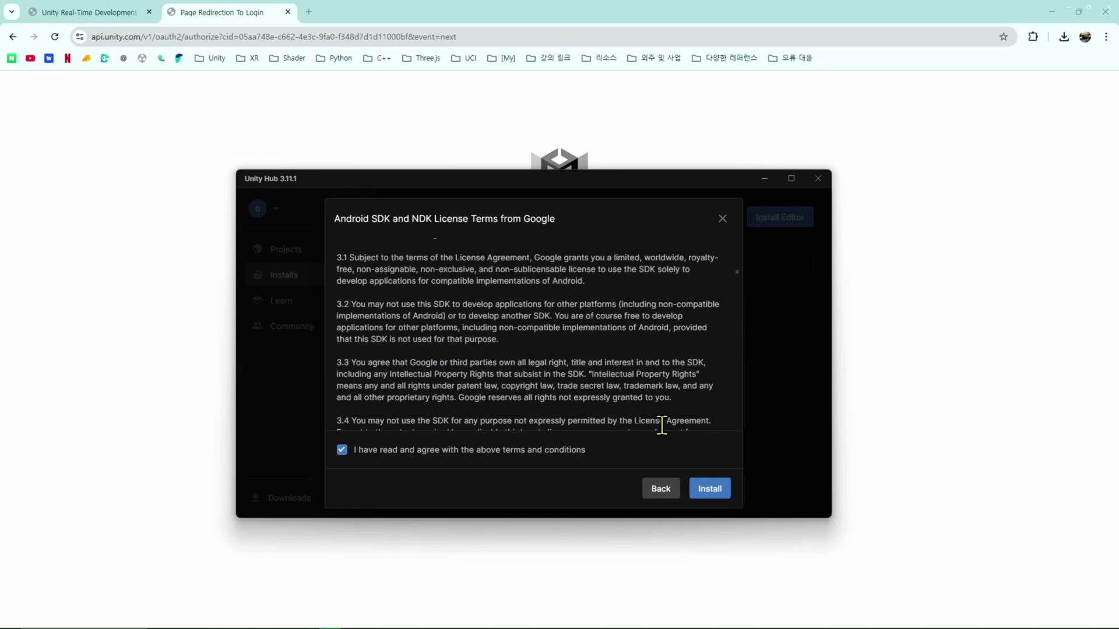
click(710, 488)
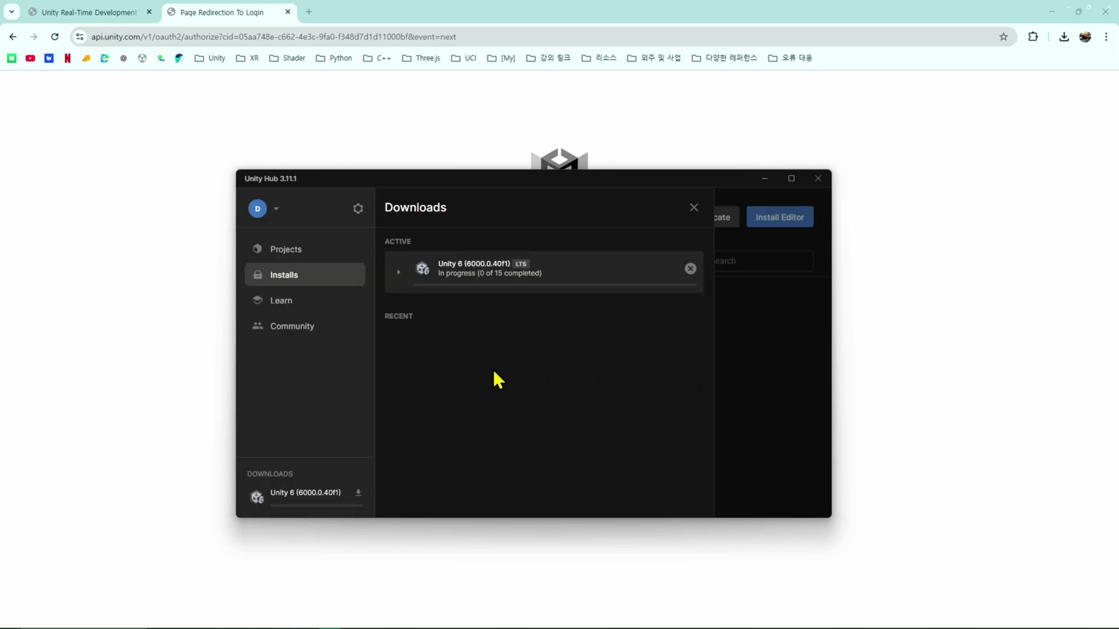
click(397, 272)
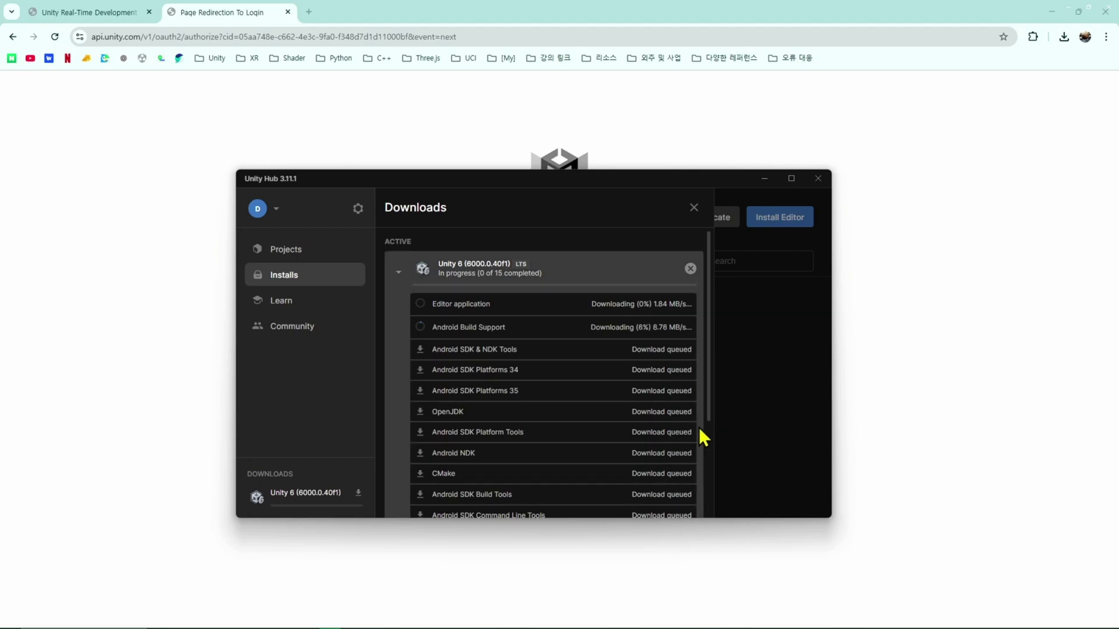
click(699, 428)
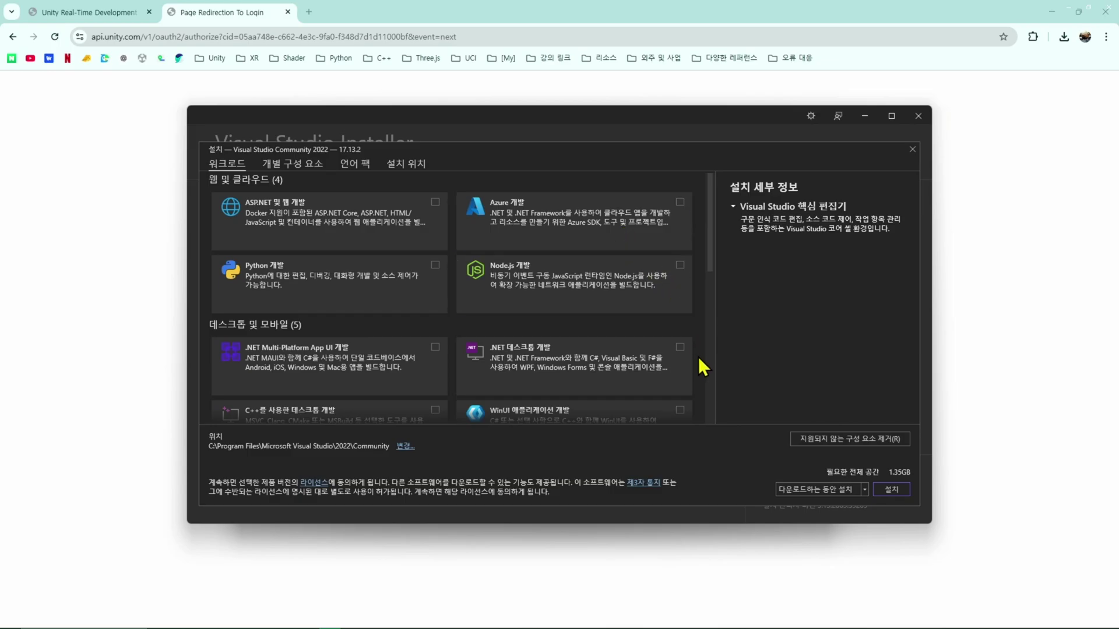
In the Visual Studio Installer, select the Unity game development workload (Unity를 사용한 게임 개발).
scroll(666, 274, down, 3)
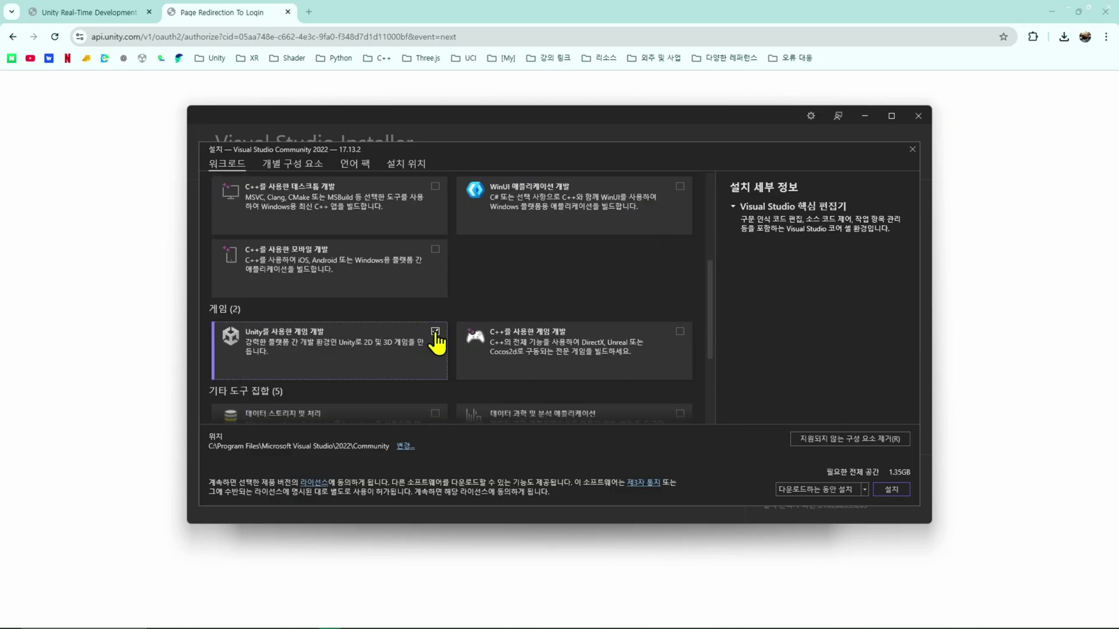
click(435, 332)
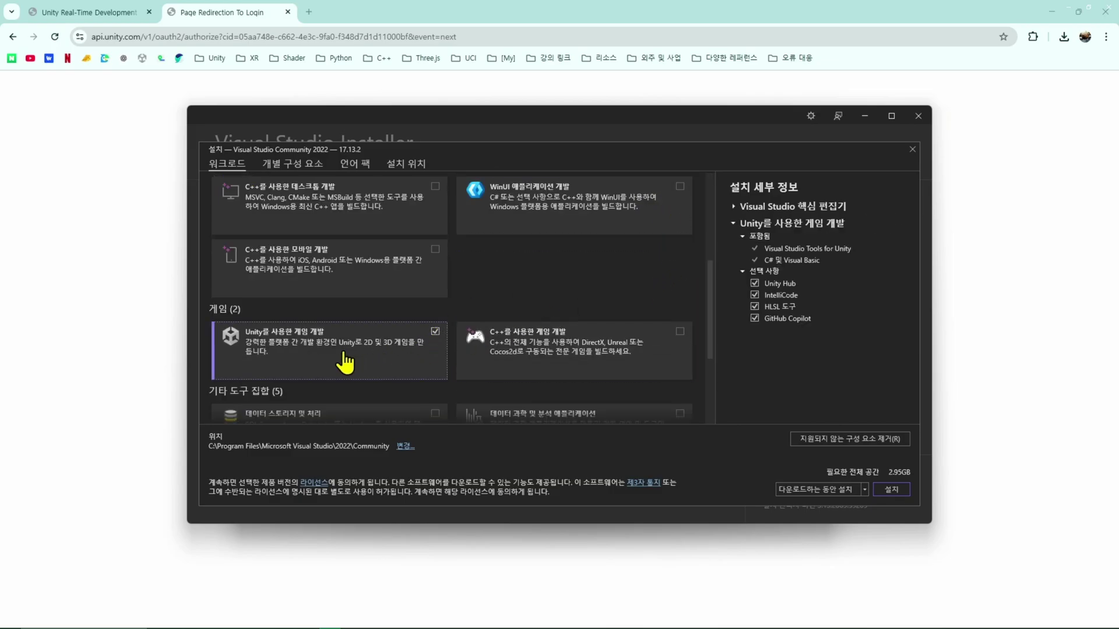
scroll(615, 309, up, 1)
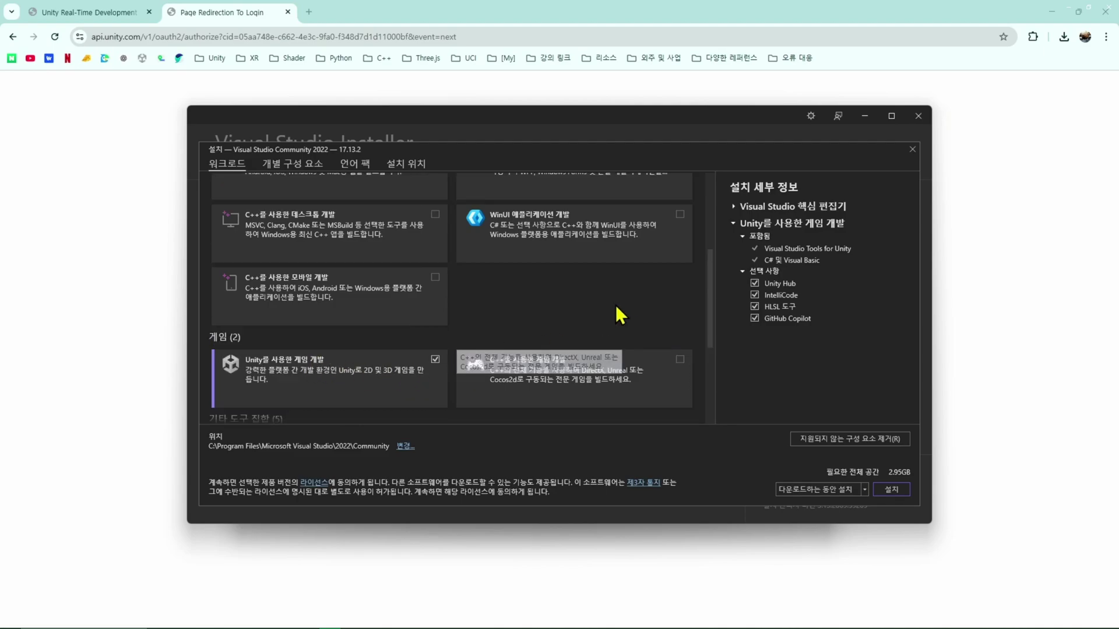
scroll(662, 369, up, 1)
scroll(662, 368, down, 2)
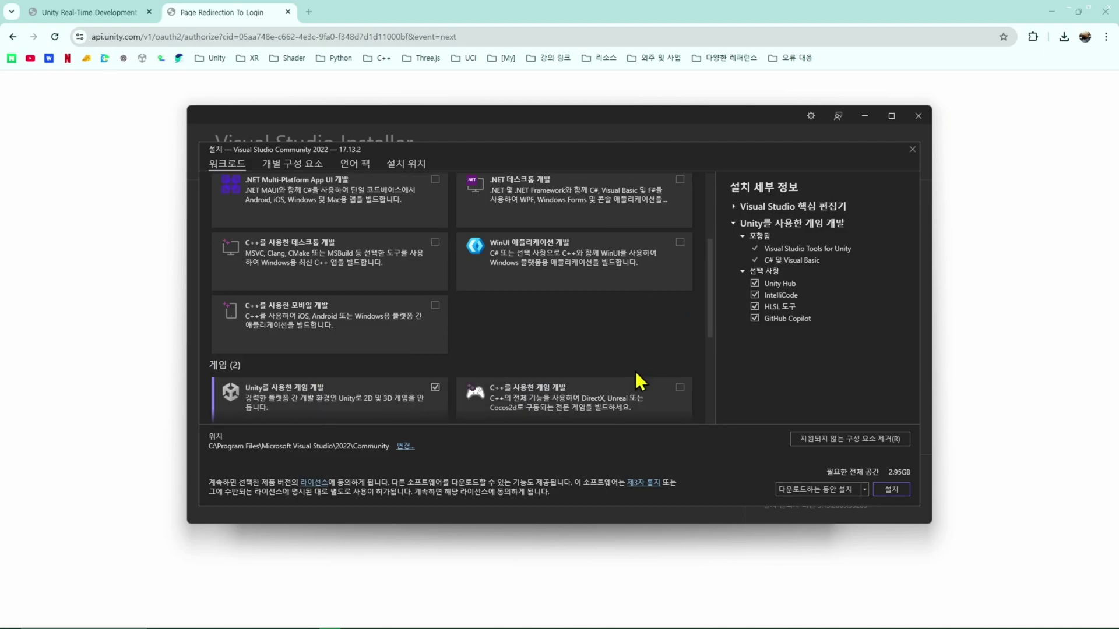
Try adding the .NET desktop development workload (.NET 데스크톱 개발), and deselect it again to keep only the Unity workload.
scroll(679, 325, up, 1)
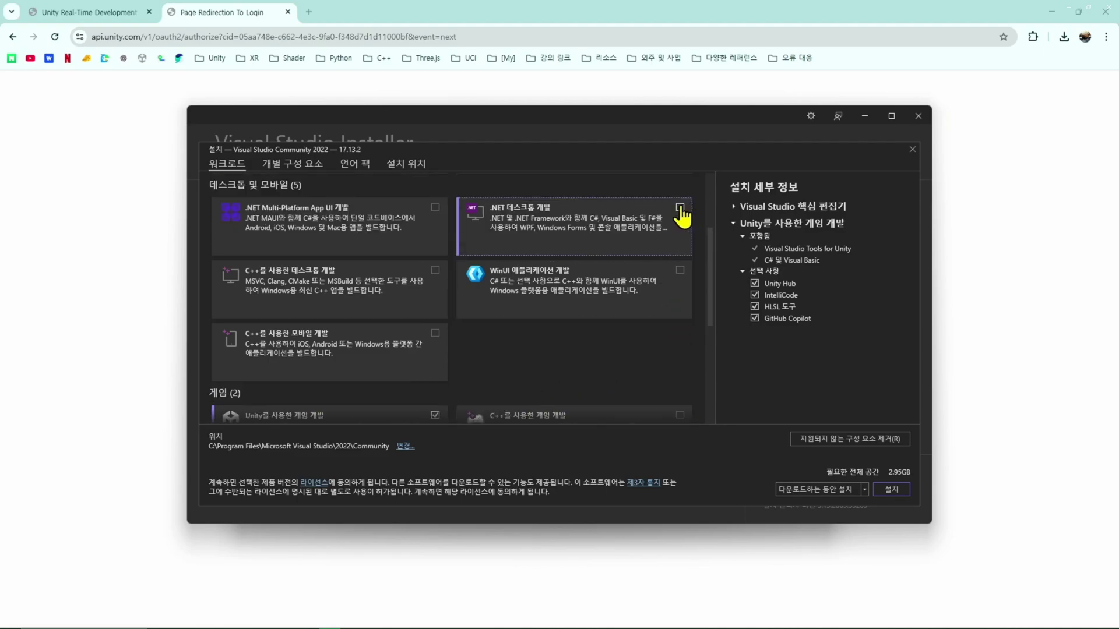
click(680, 208)
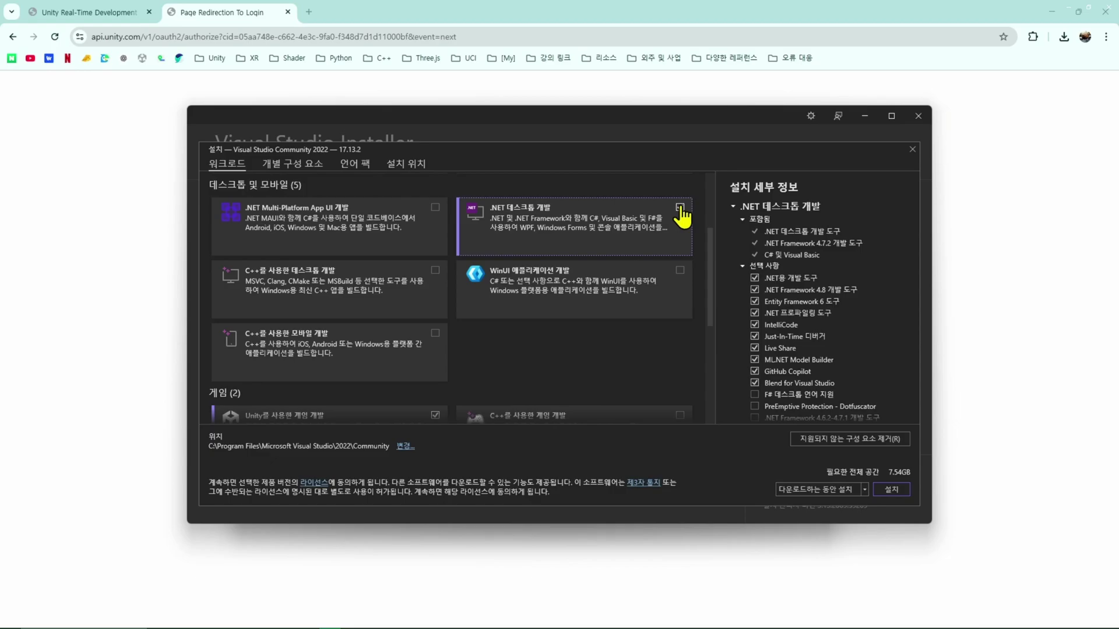
click(679, 208)
scroll(524, 347, down, 1)
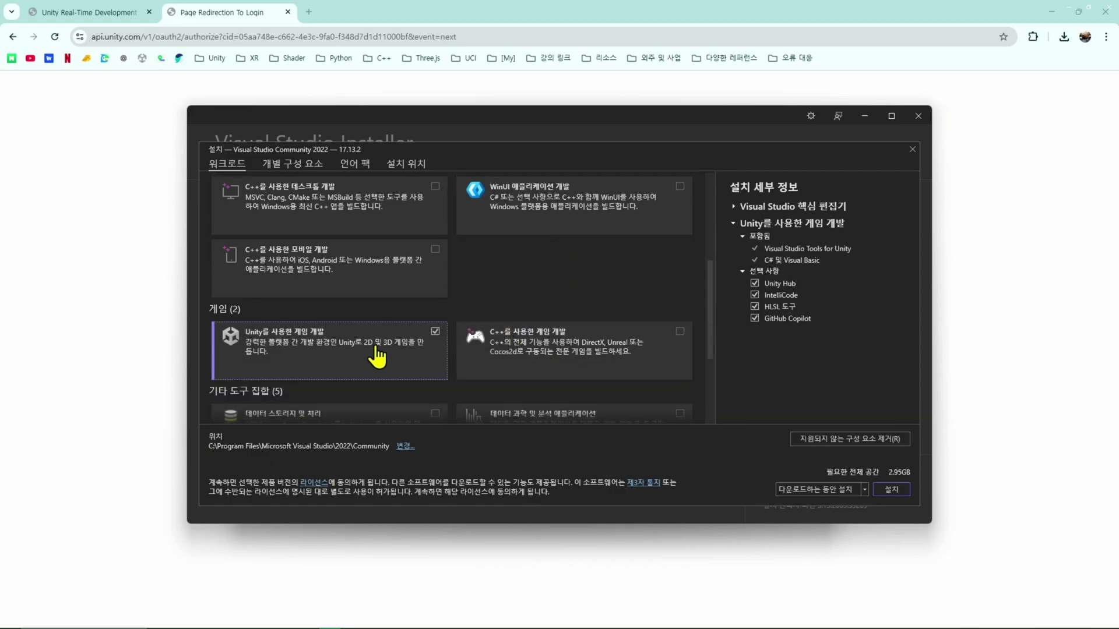
scroll(583, 297, up, 1)
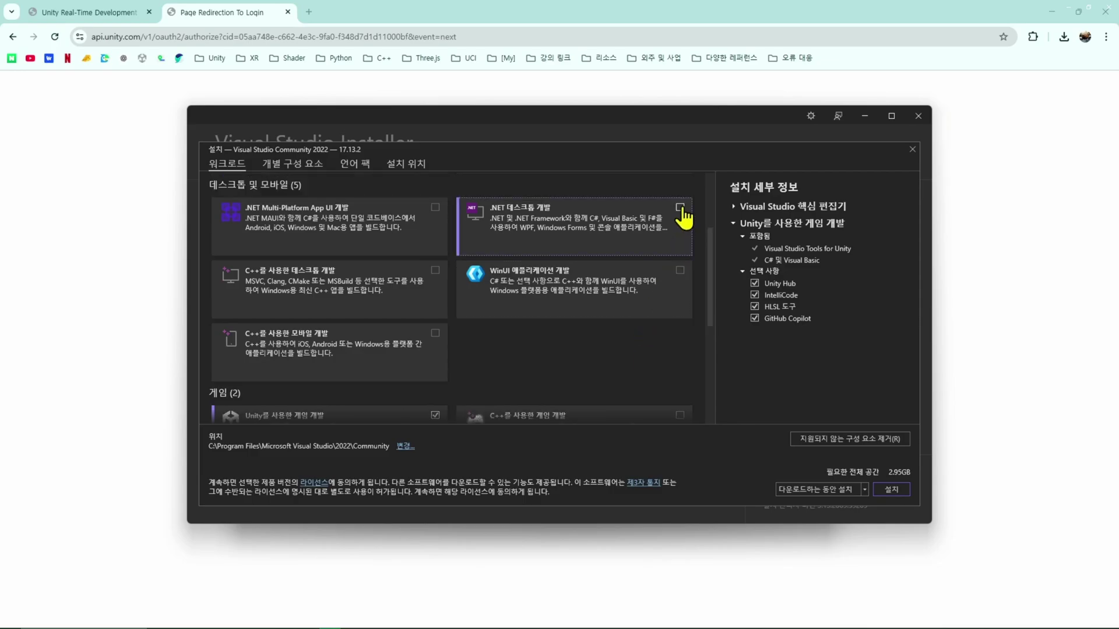
click(679, 208)
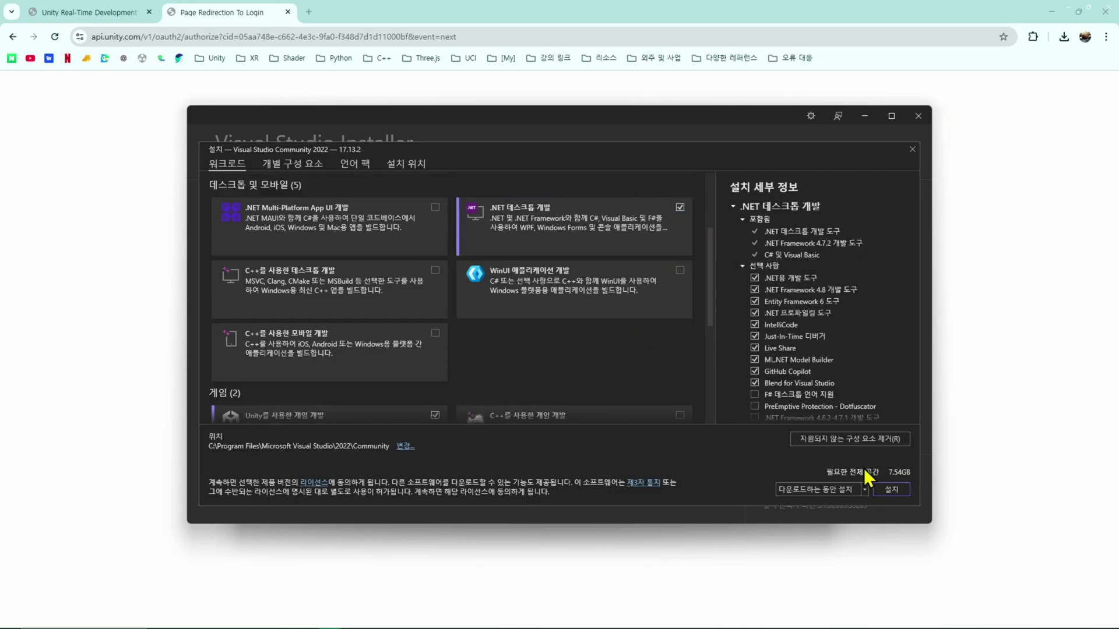
scroll(872, 395, down, 1)
scroll(866, 408, up, 2)
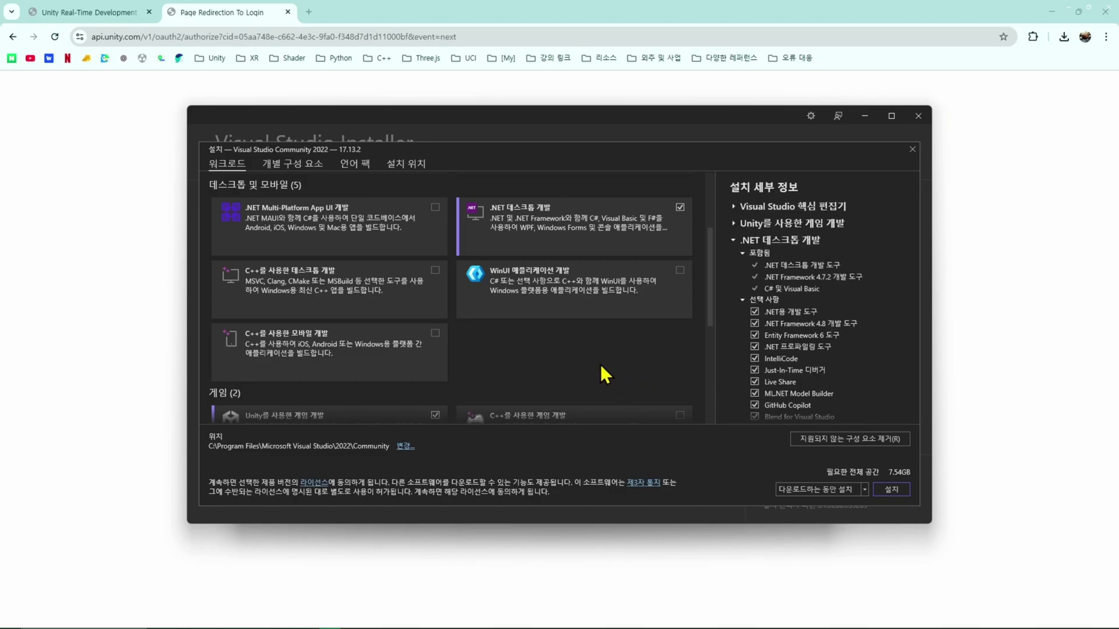
click(679, 208)
scroll(581, 344, down, 3)
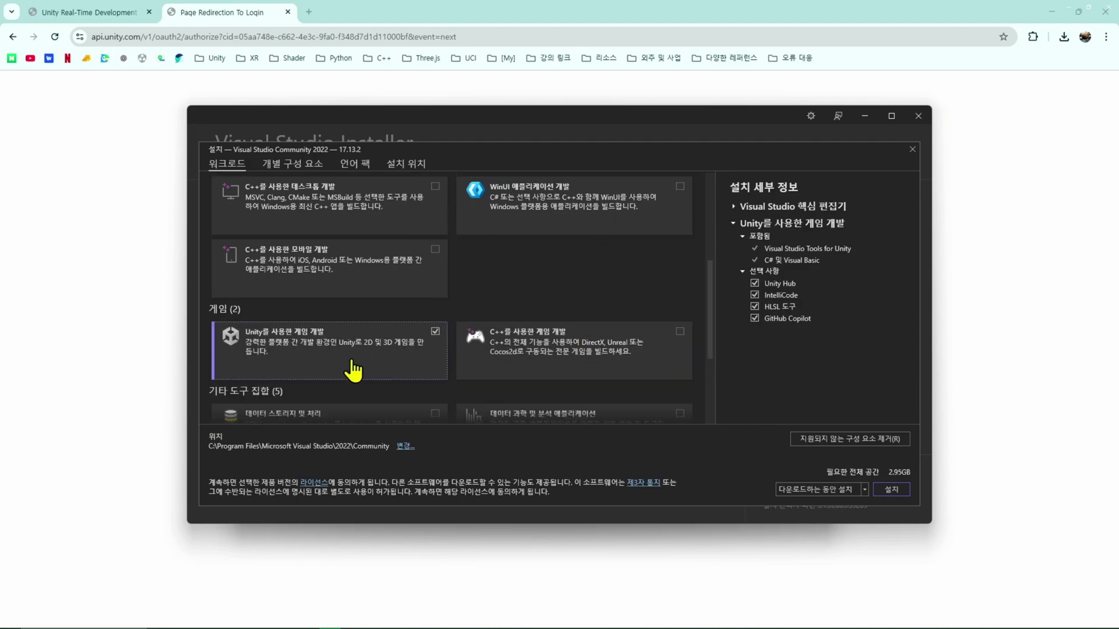
click(352, 362)
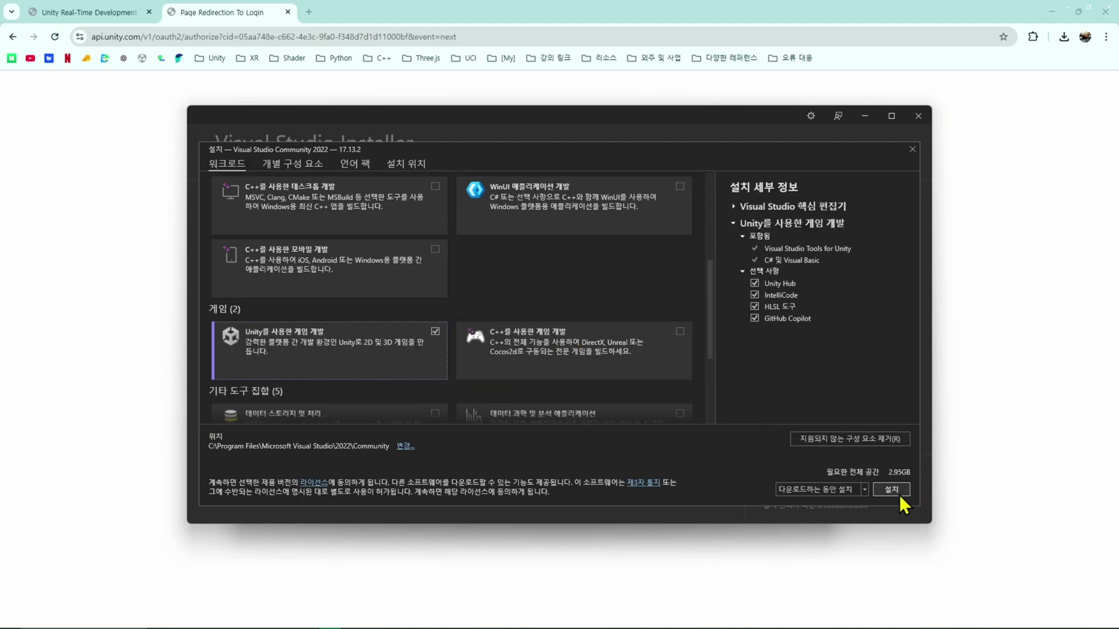
Back in Unity Hub, examine the Archive section of the editor installation options and box its download archive link.
mouse_move(850, 537)
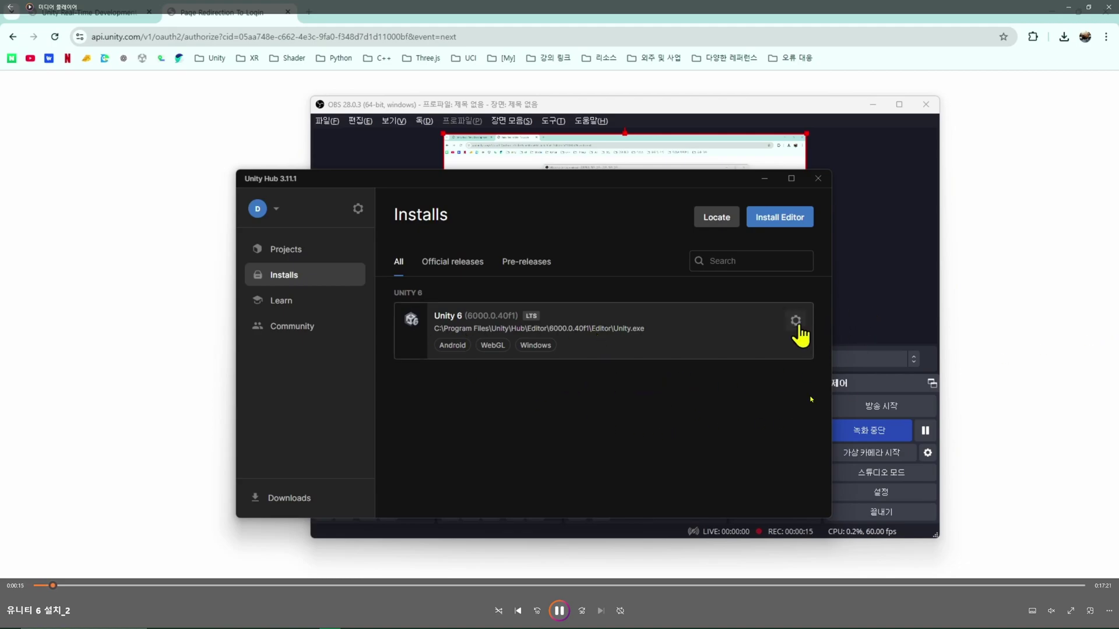
click(558, 608)
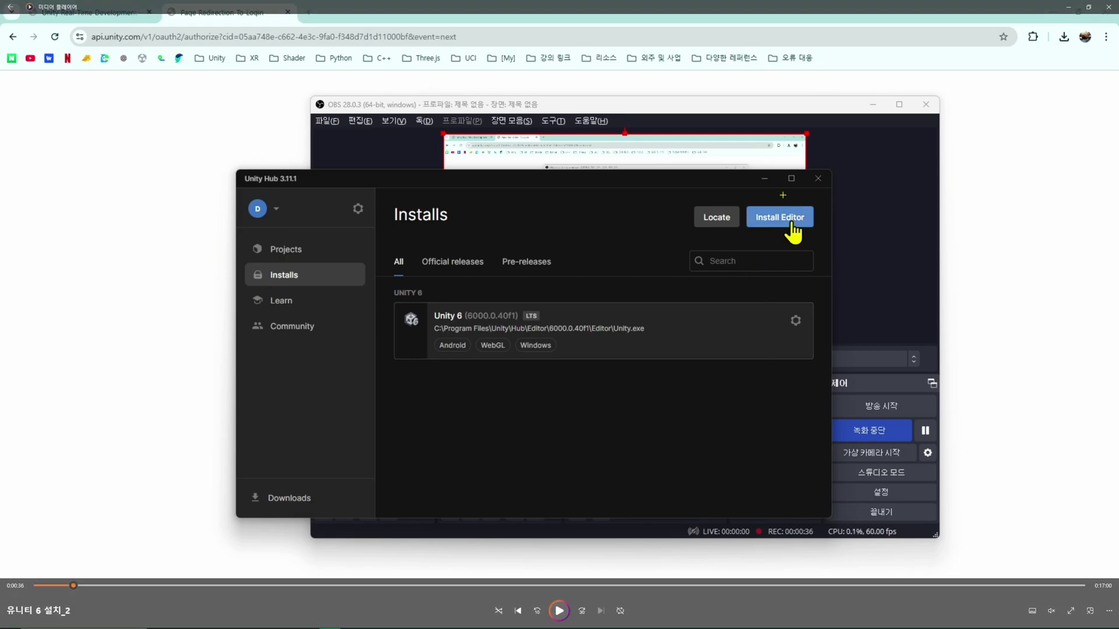
scroll(782, 196, up, 6)
ctrl+drag(687, 202, 877, 296)
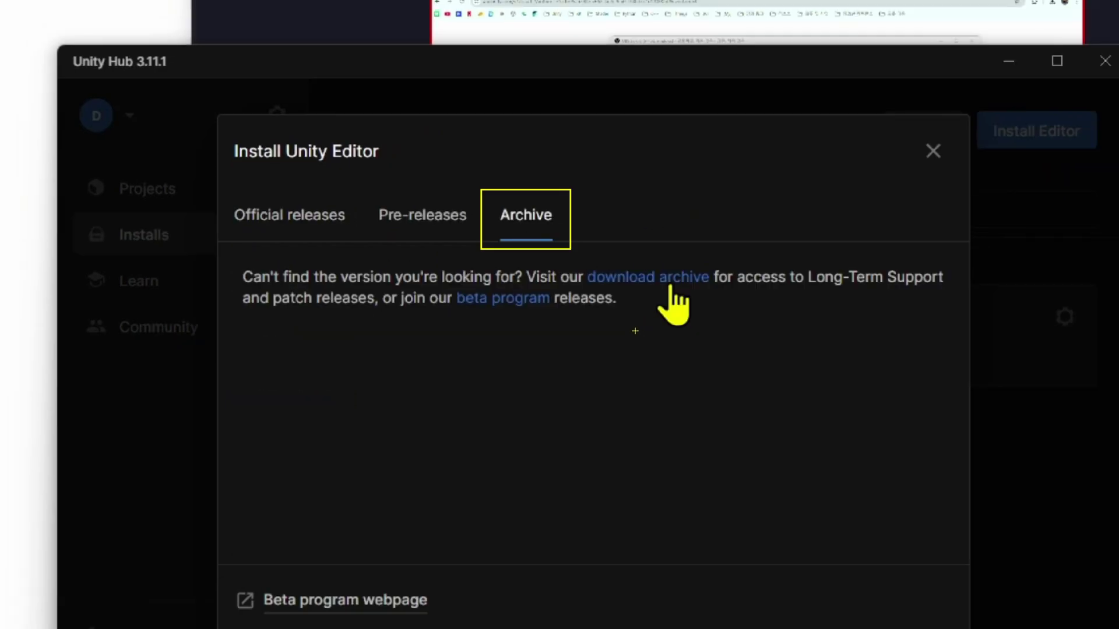
ctrl+drag(578, 261, 722, 287)
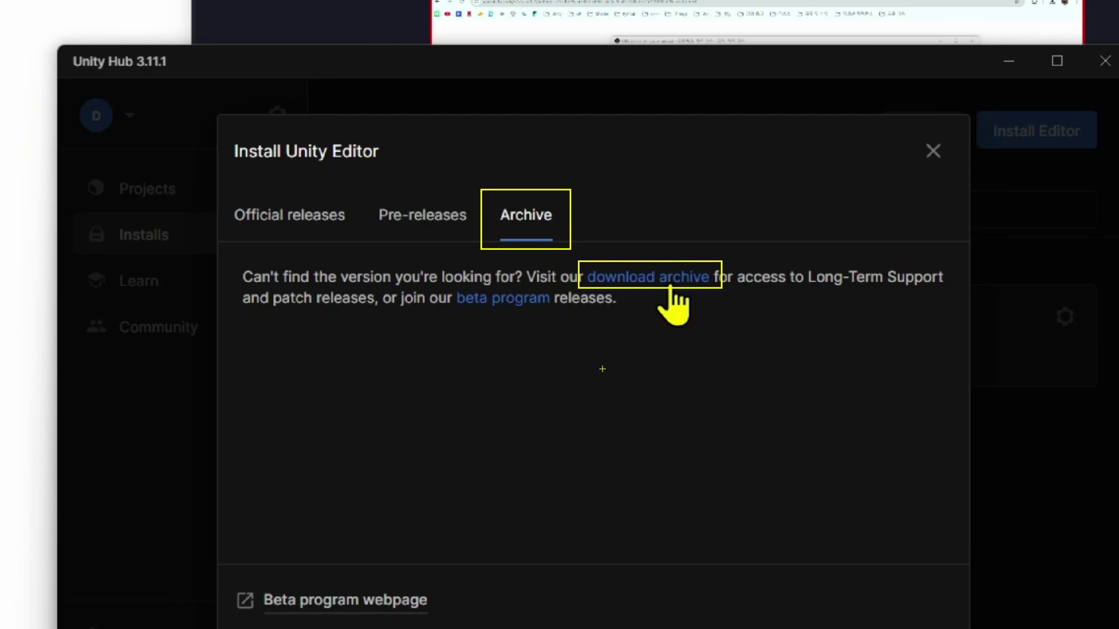
Open the Unity download archive, browse its Unity 6, 2023 and 2022 releases, and list the 2022 LTS versions.
right_click(603, 369)
right_click(475, 340)
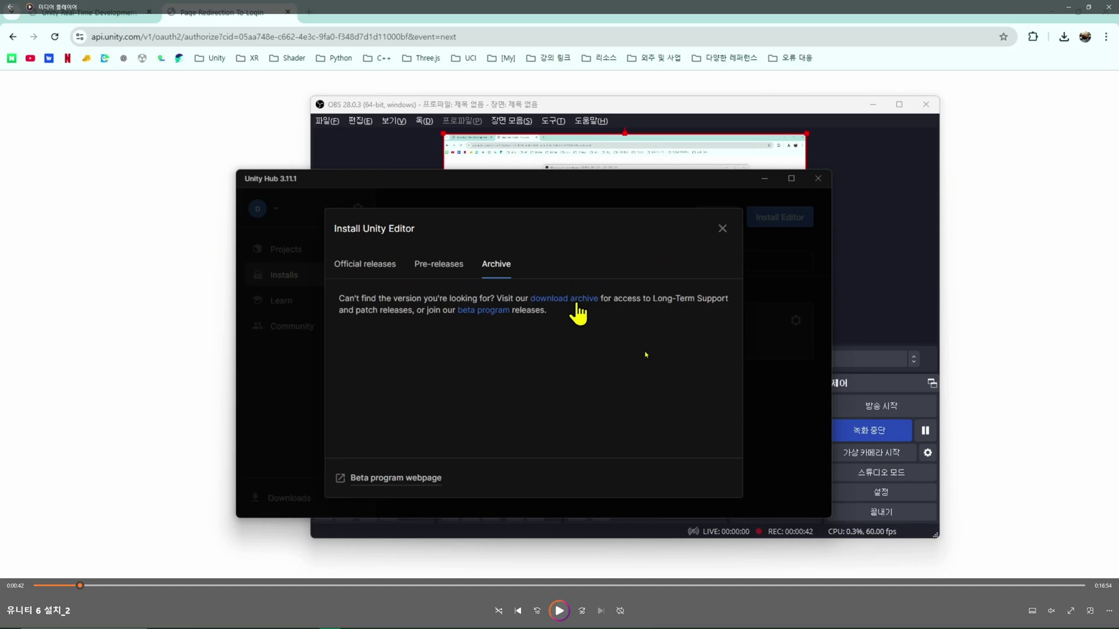
click(574, 307)
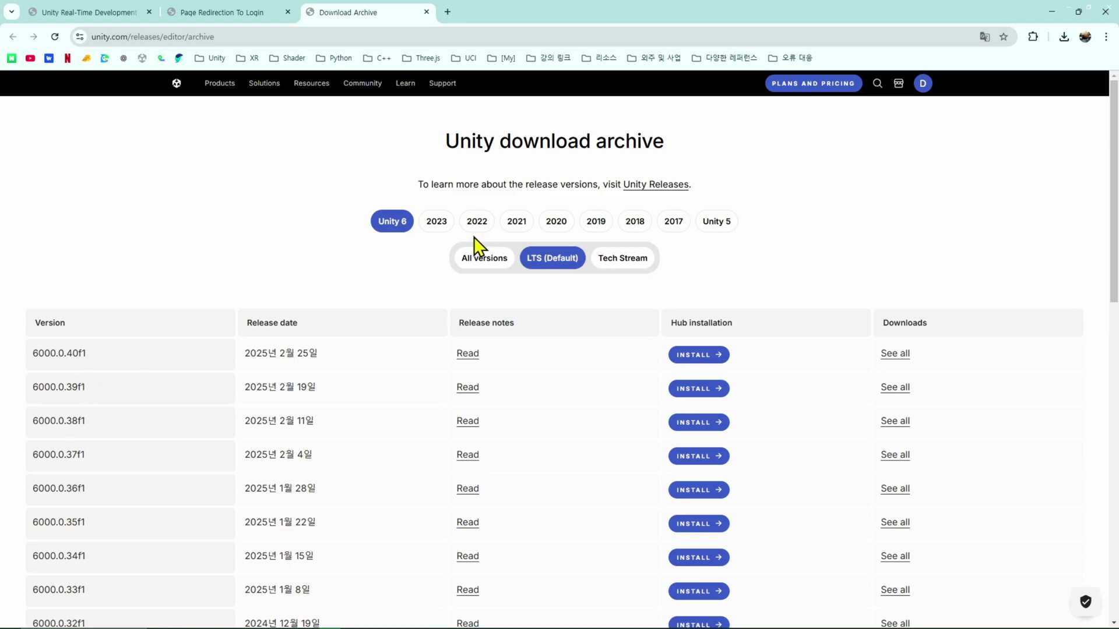
click(437, 226)
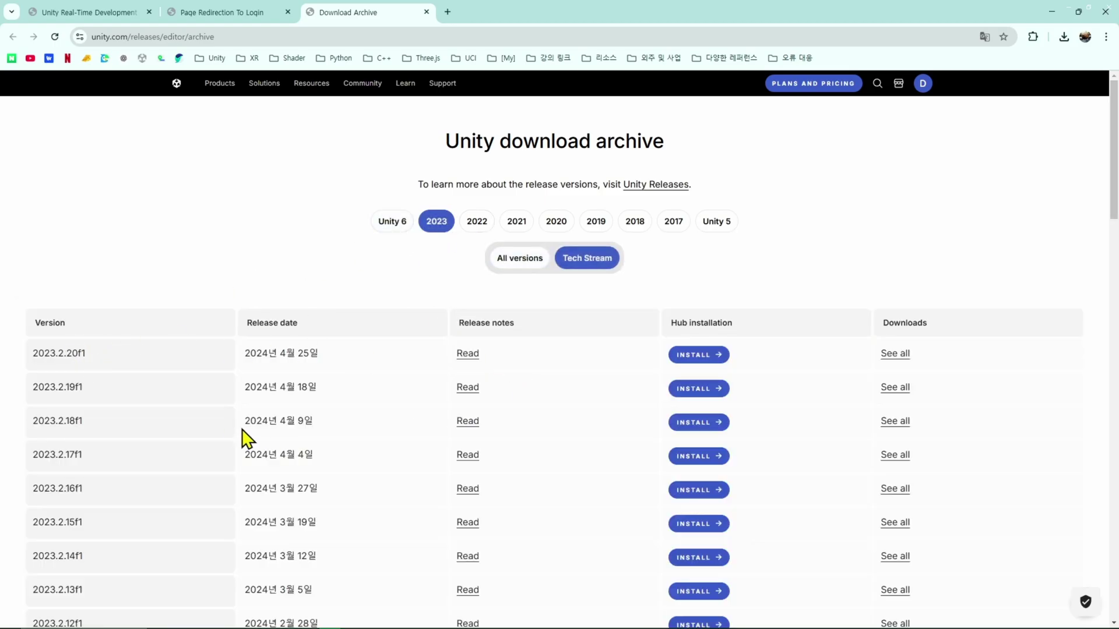
click(470, 229)
click(450, 229)
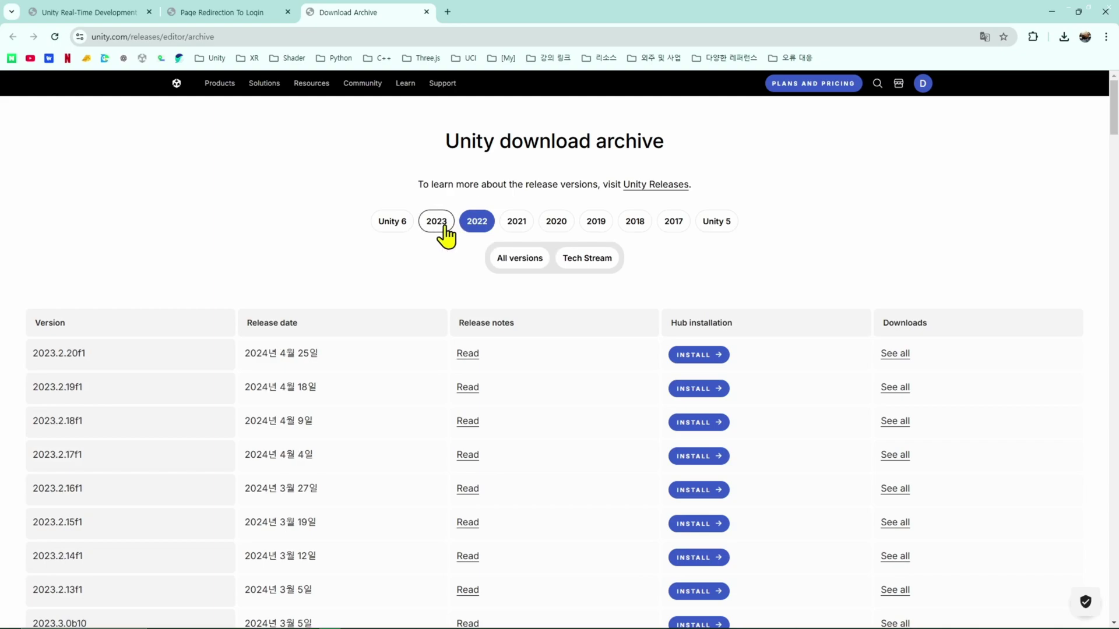
click(402, 230)
click(439, 231)
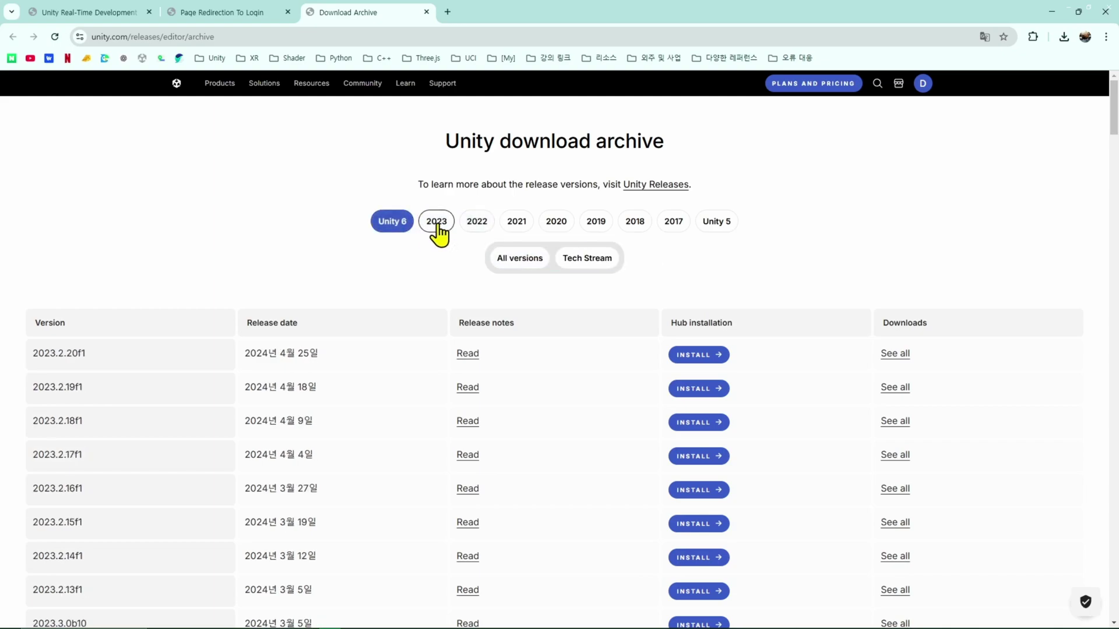
click(474, 225)
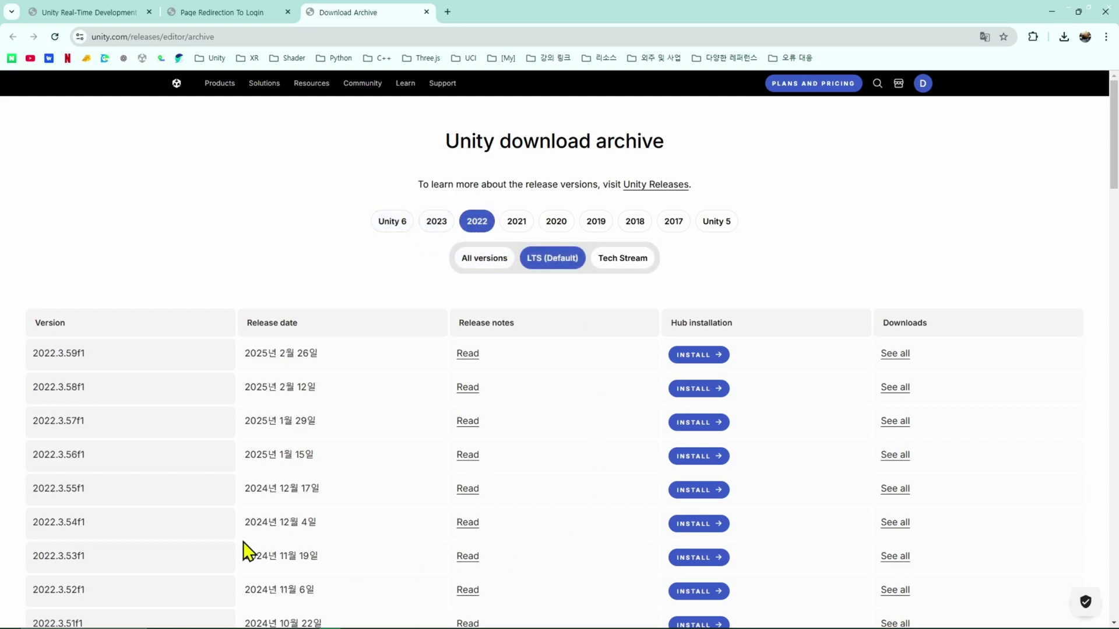
Start the Hub installation of editor version 2022.3.59f1 and allow the web page to open Unity Hub.
right_click(686, 355)
key(Escape)
click(685, 356)
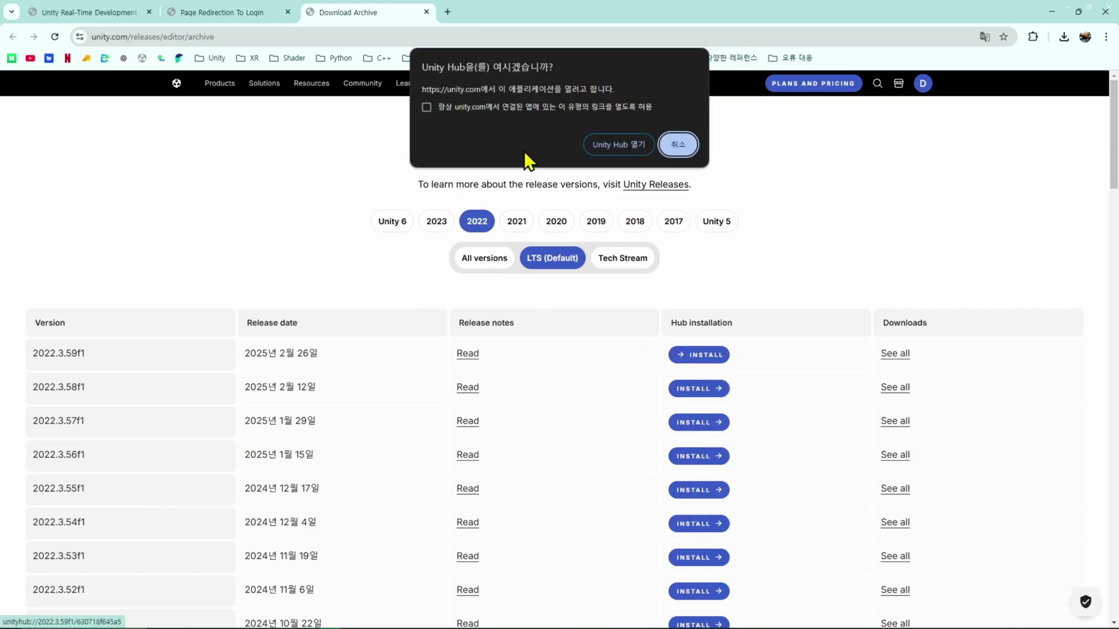
click(632, 142)
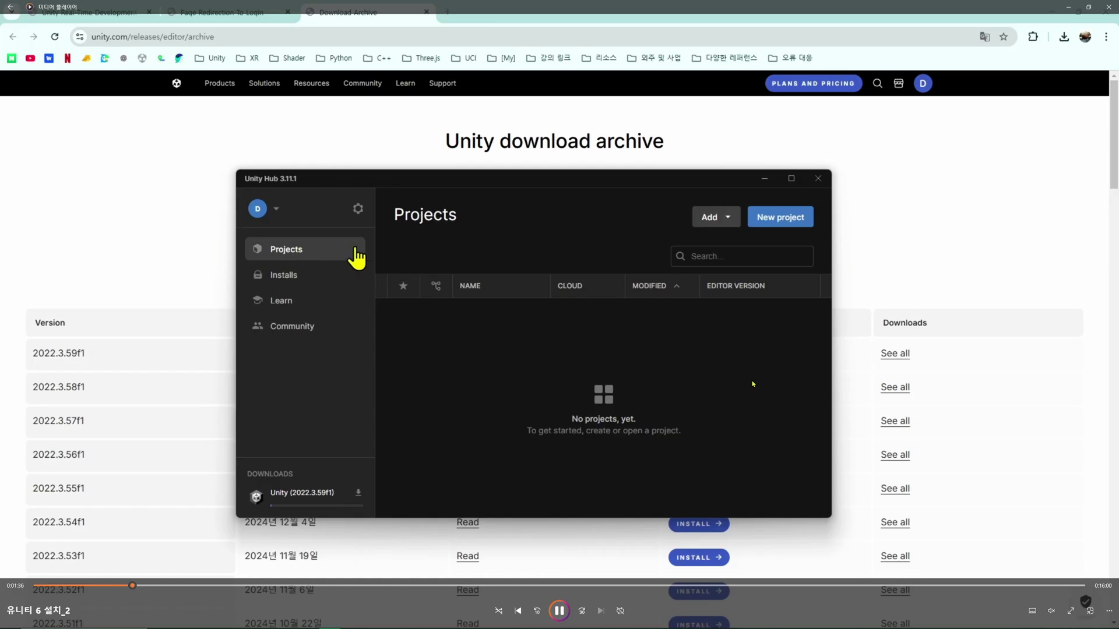
In Unity Hub, start a new project from the Projects page.
key(space)
scroll(482, 245, up, 3)
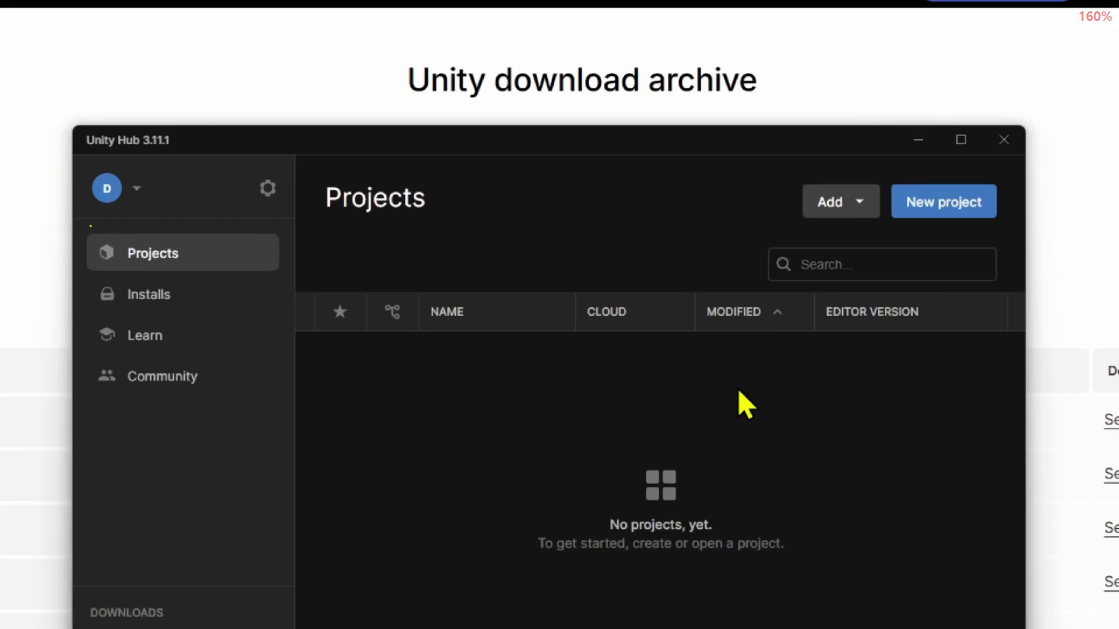
drag(90, 225, 213, 275)
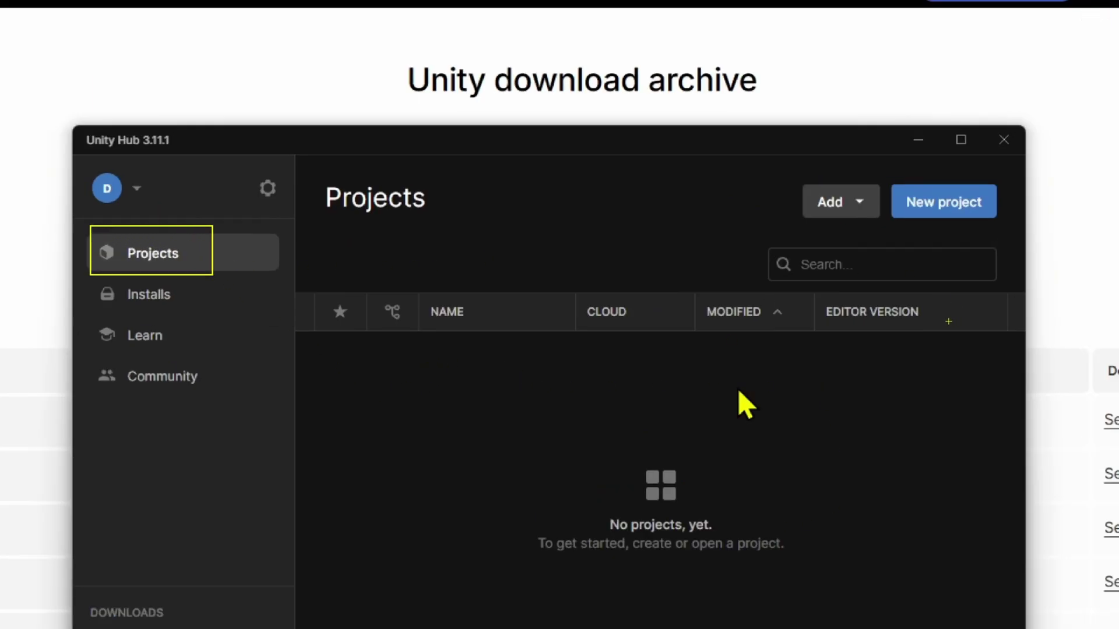
drag(888, 169, 1011, 224)
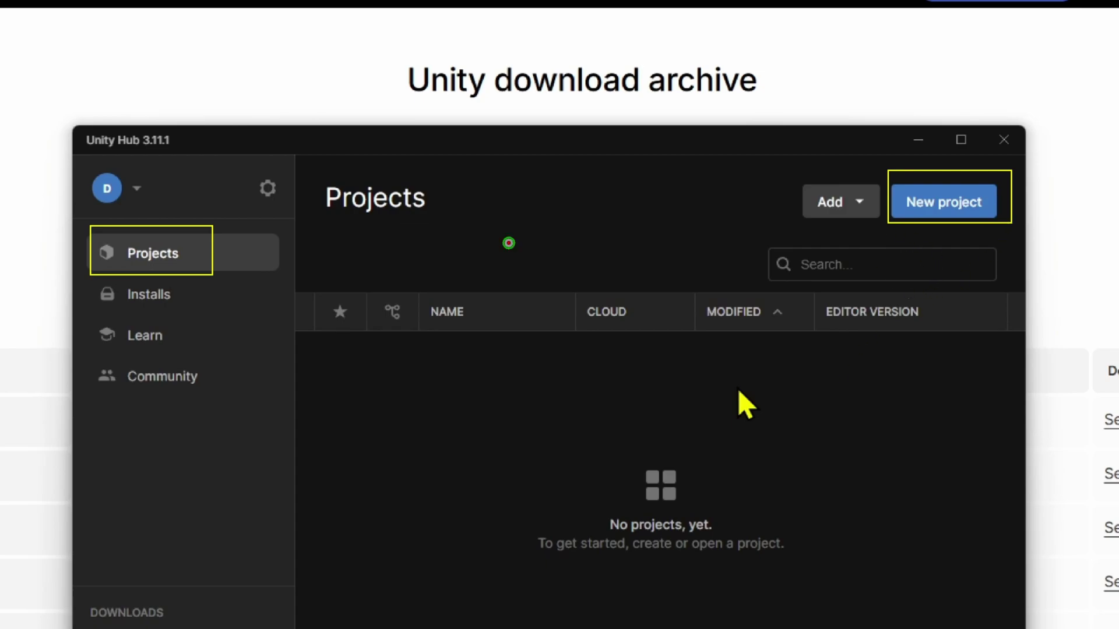
click(949, 203)
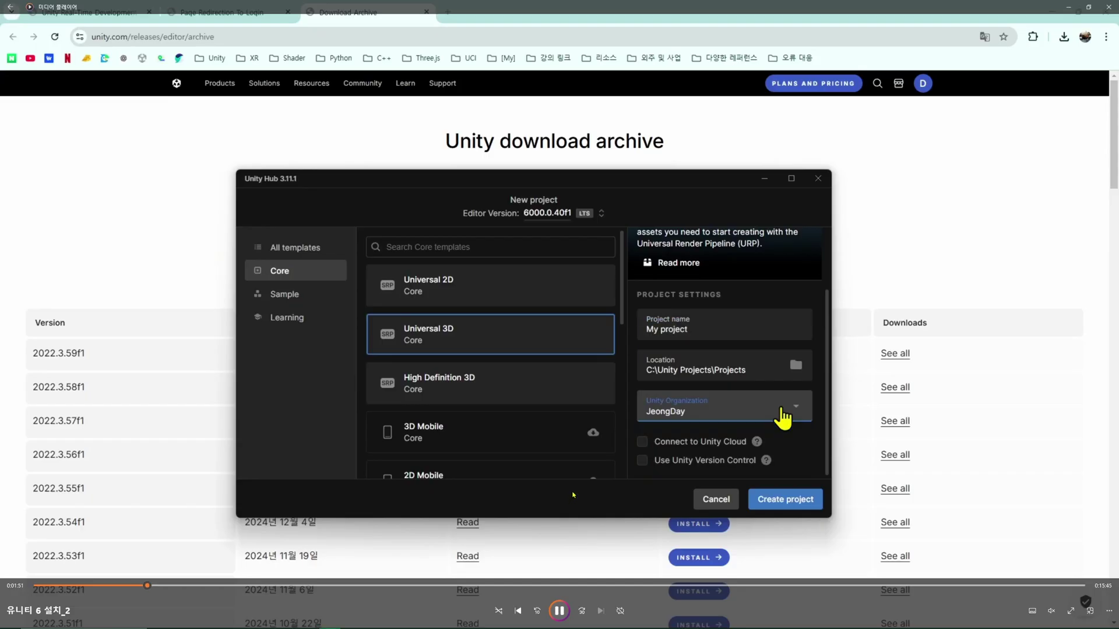
Examine the new project's name, location, organization, Unity Cloud and Unity Version Control settings.
key(space)
key(space)
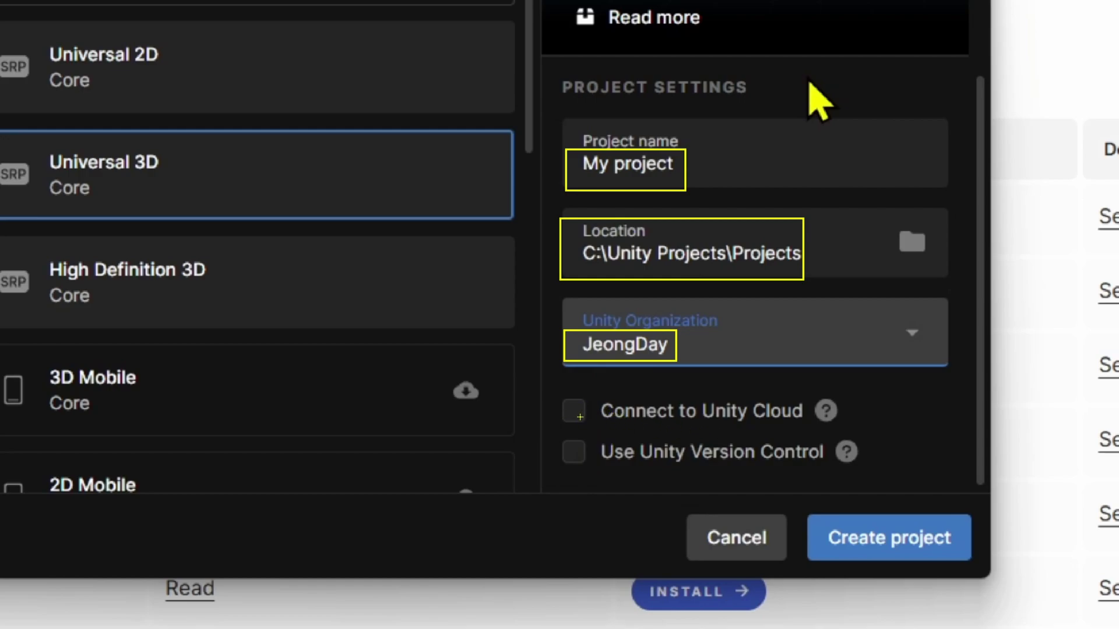
drag(590, 403, 604, 402)
drag(634, 460, 843, 464)
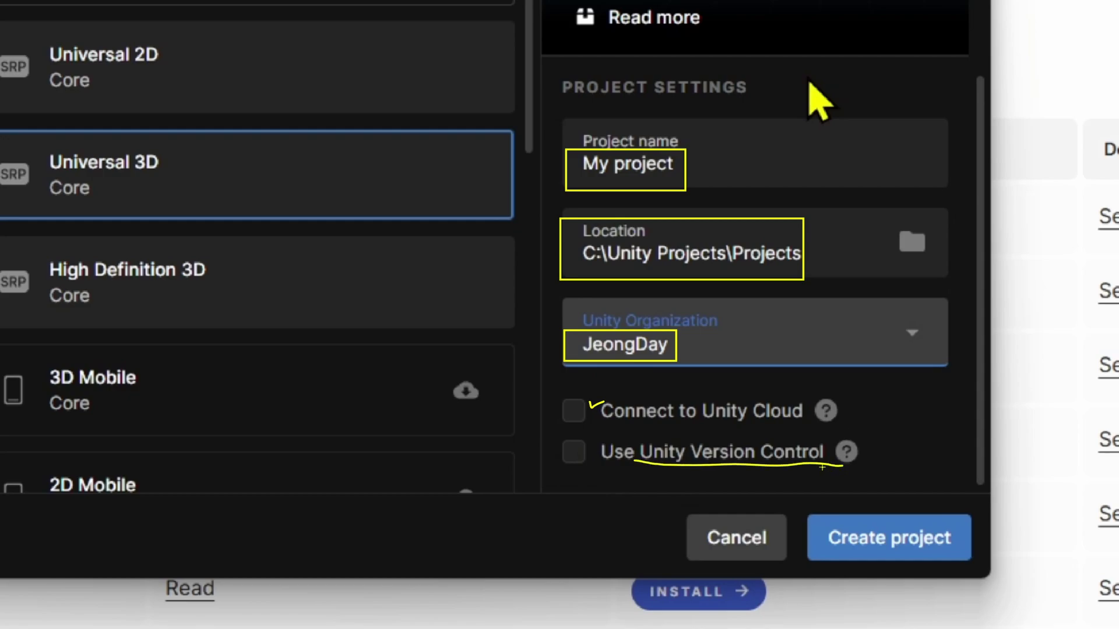
drag(587, 443, 614, 441)
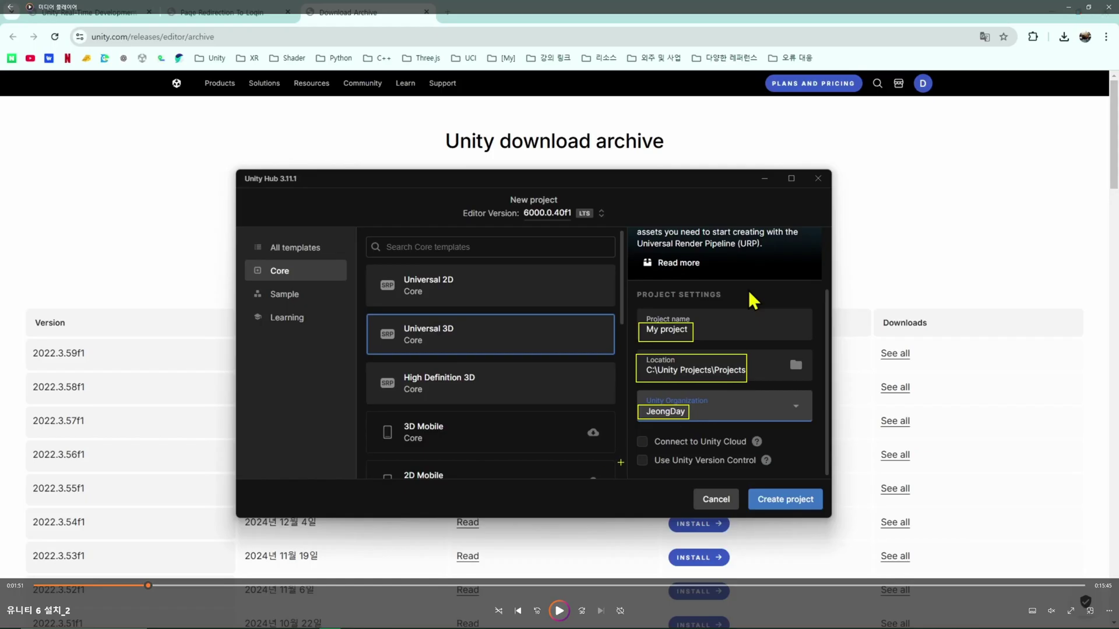
Examine the core project templates, comparing Universal 2D, Universal 3D, High Definition 3D, 3D Mobile and 2D Mobile.
scroll(746, 314, up, 2)
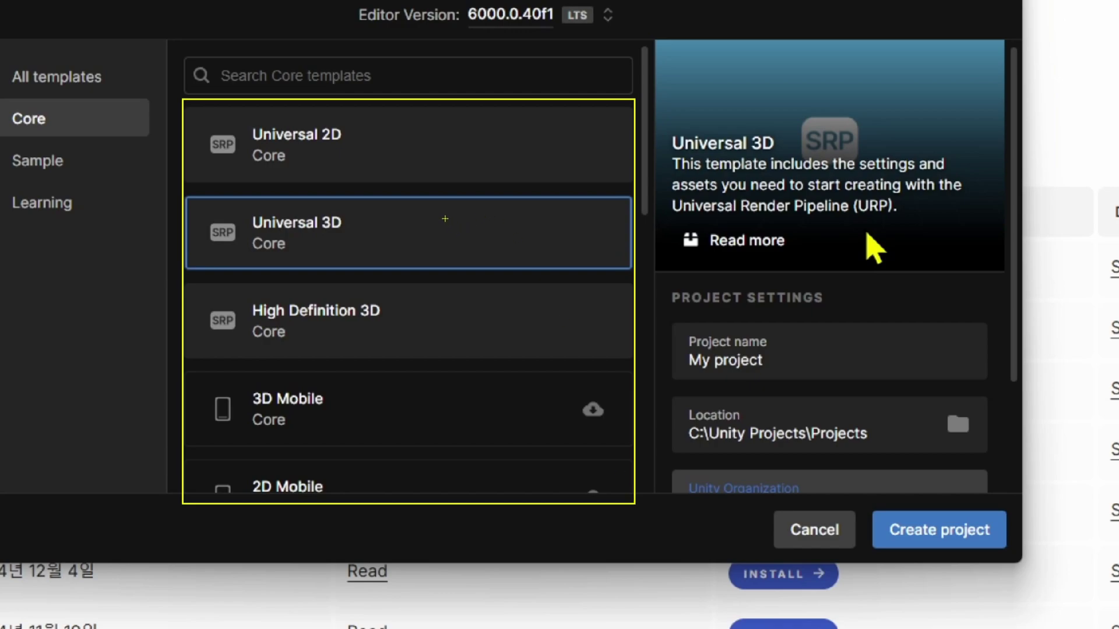
drag(318, 119, 362, 145)
drag(316, 210, 353, 234)
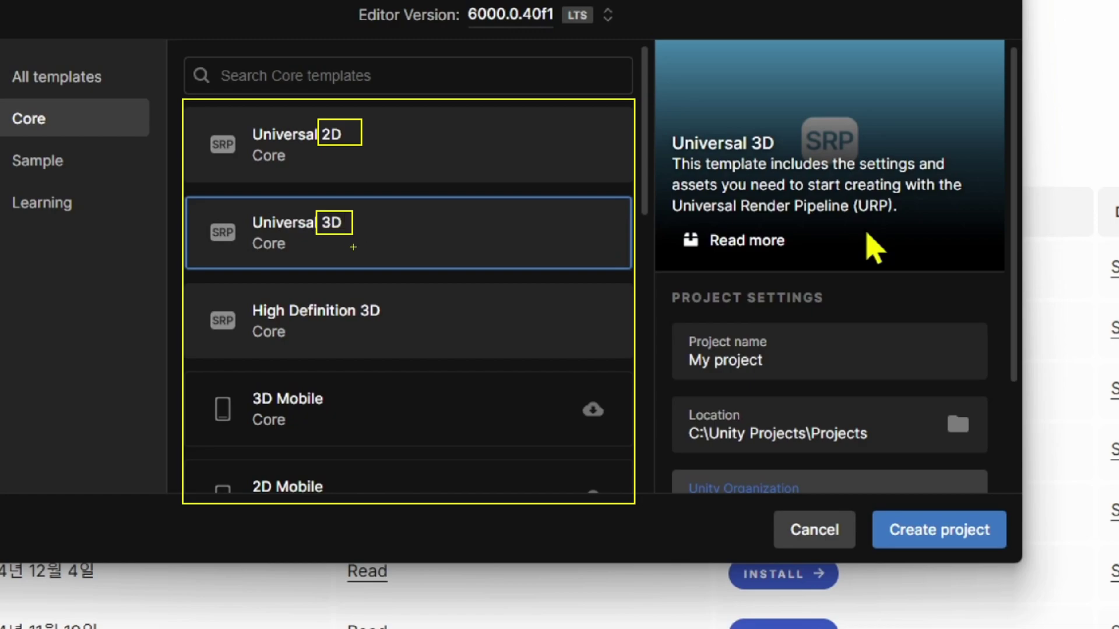
drag(250, 296, 358, 322)
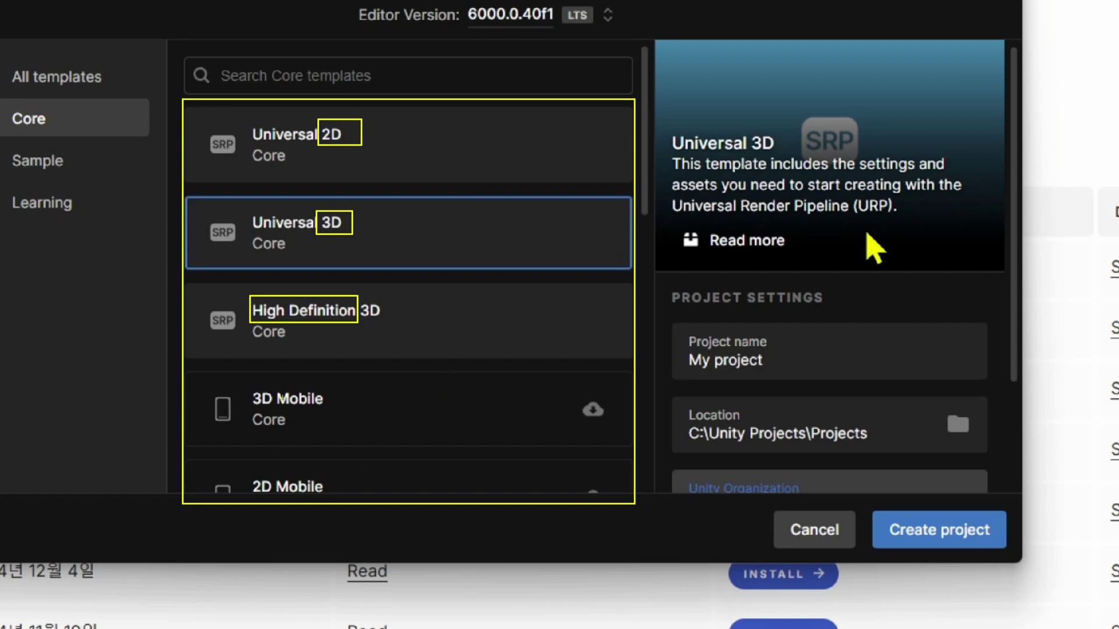
drag(246, 410, 338, 410)
drag(350, 394, 375, 392)
mouse_move(243, 489)
mouse_down()
mouse_move(341, 494)
mouse_move(377, 476)
mouse_up()
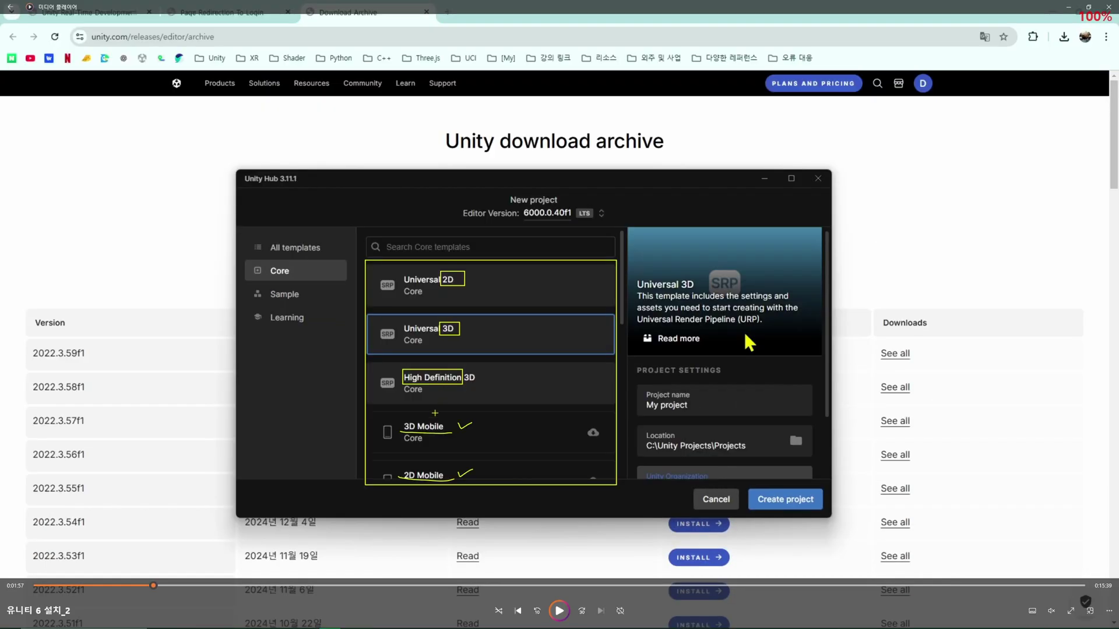
key(Escape)
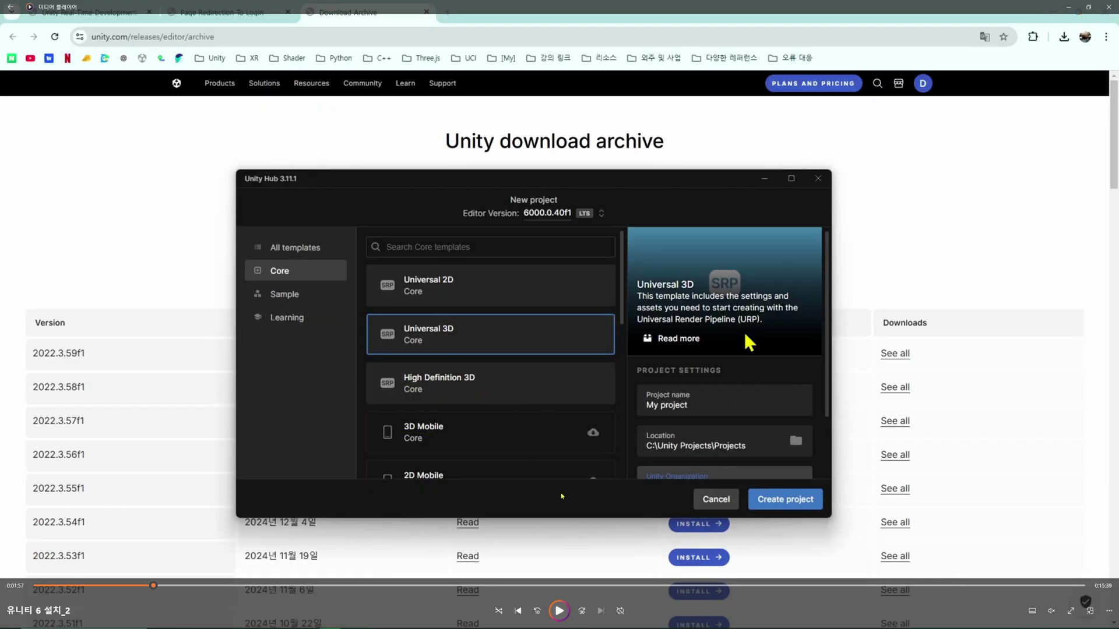
Create "My project" from the Universal 3D template in C:\Unity Projects\Projects and allow Unity Editor network access.
scroll(748, 344, down, 2)
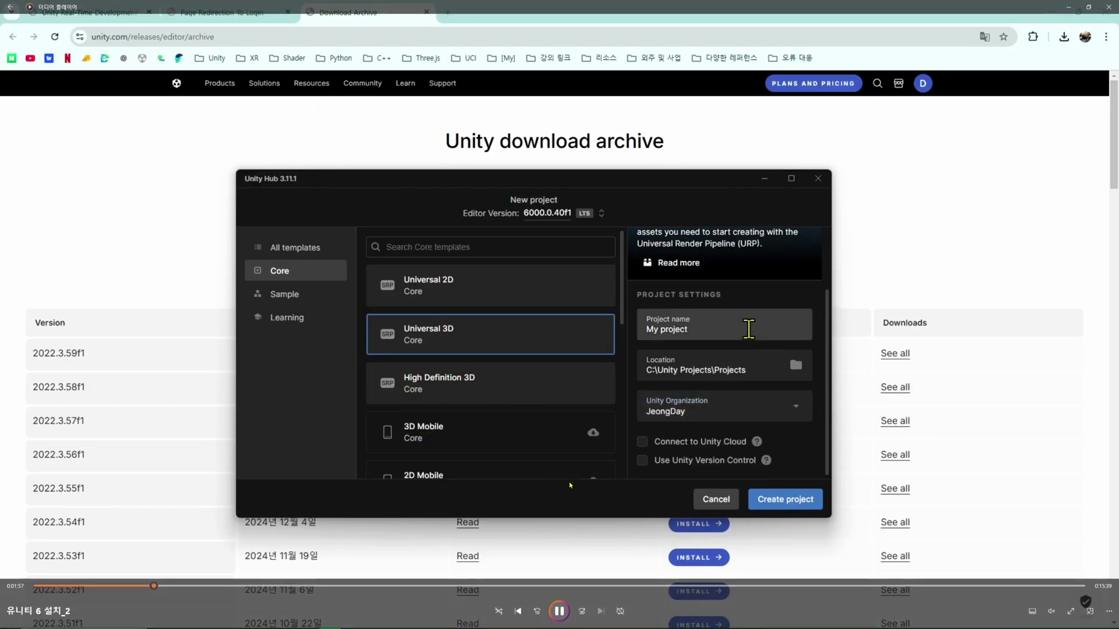
key(space)
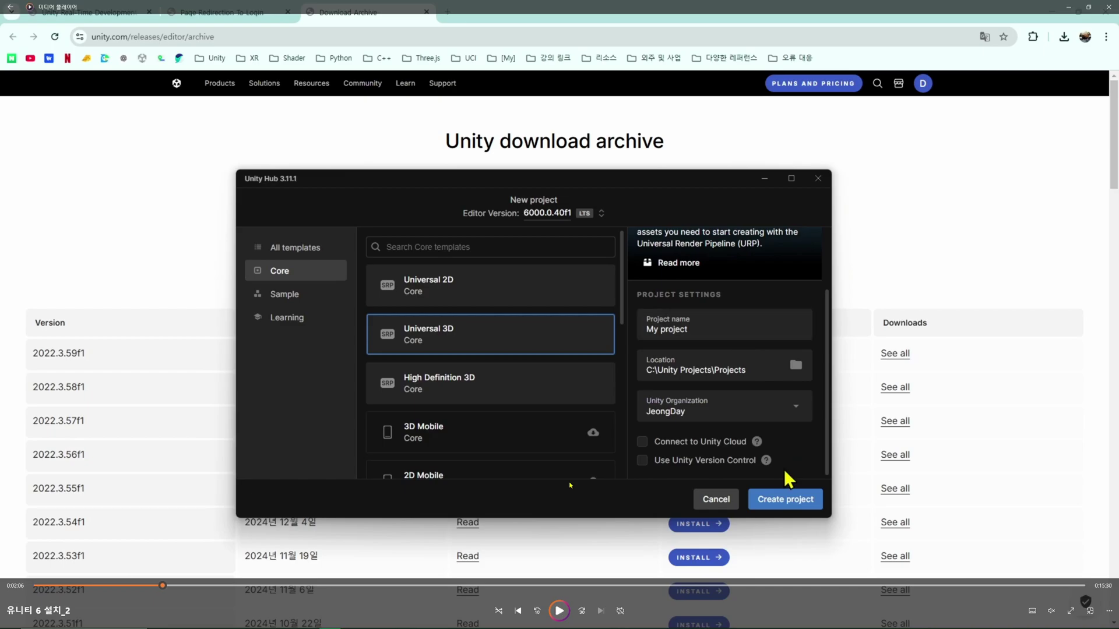
key(space)
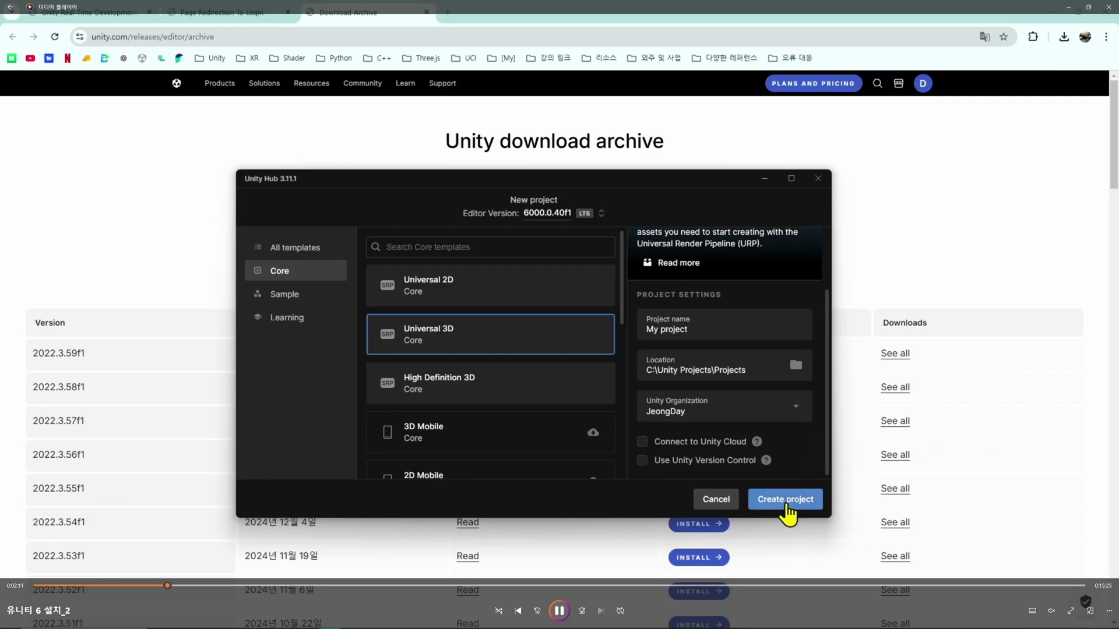
click(766, 563)
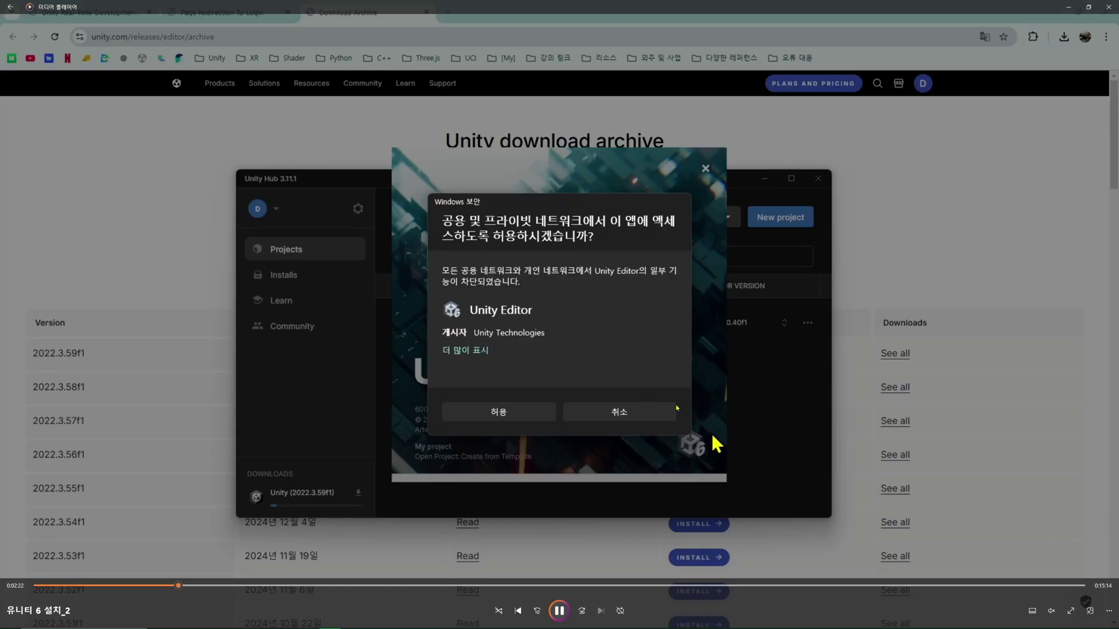
click(496, 412)
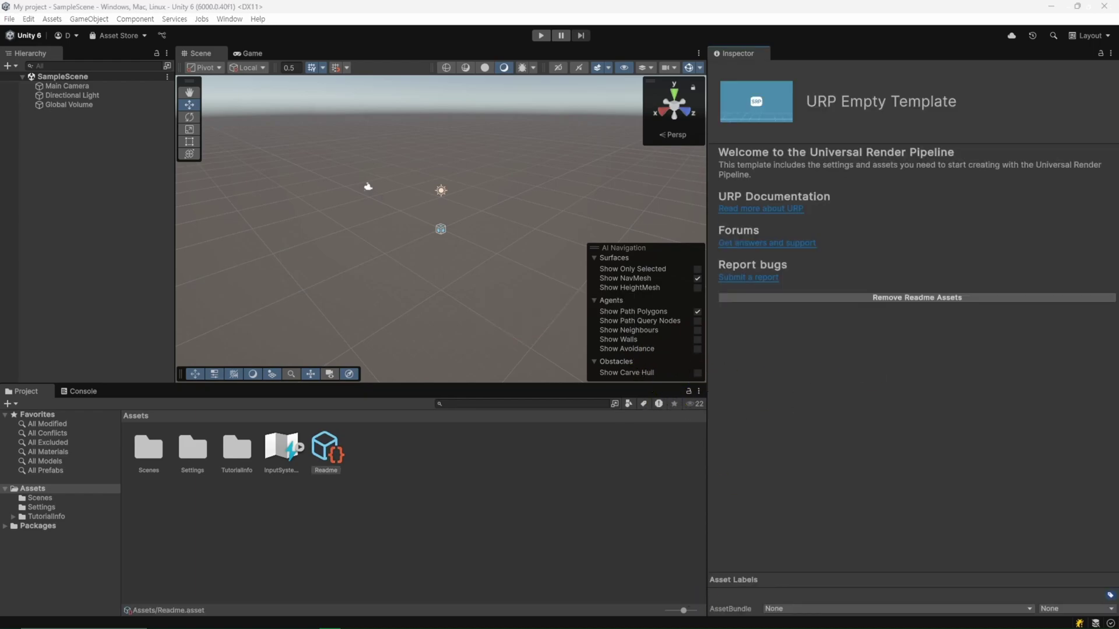
Select the Global Volume and Main Camera objects in turn in SampleScene to view their properties.
mouse_move(722, 609)
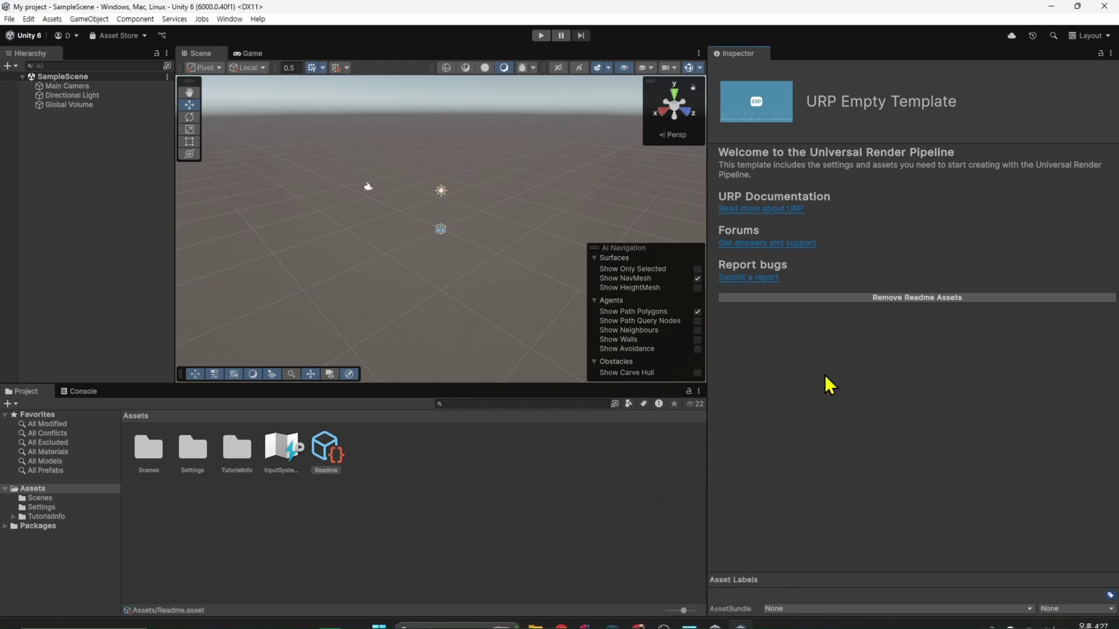
click(100, 104)
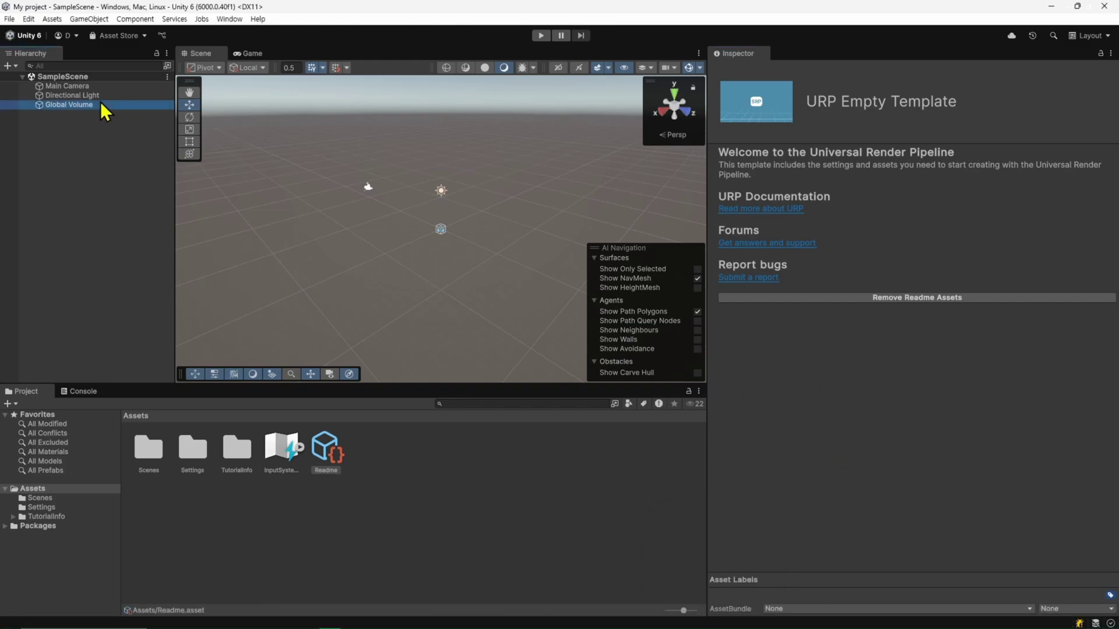
click(107, 87)
In the External Tools preferences, set the External Script Editor to Visual Studio 2022 [17.13.35825] and close the preferences.
click(29, 18)
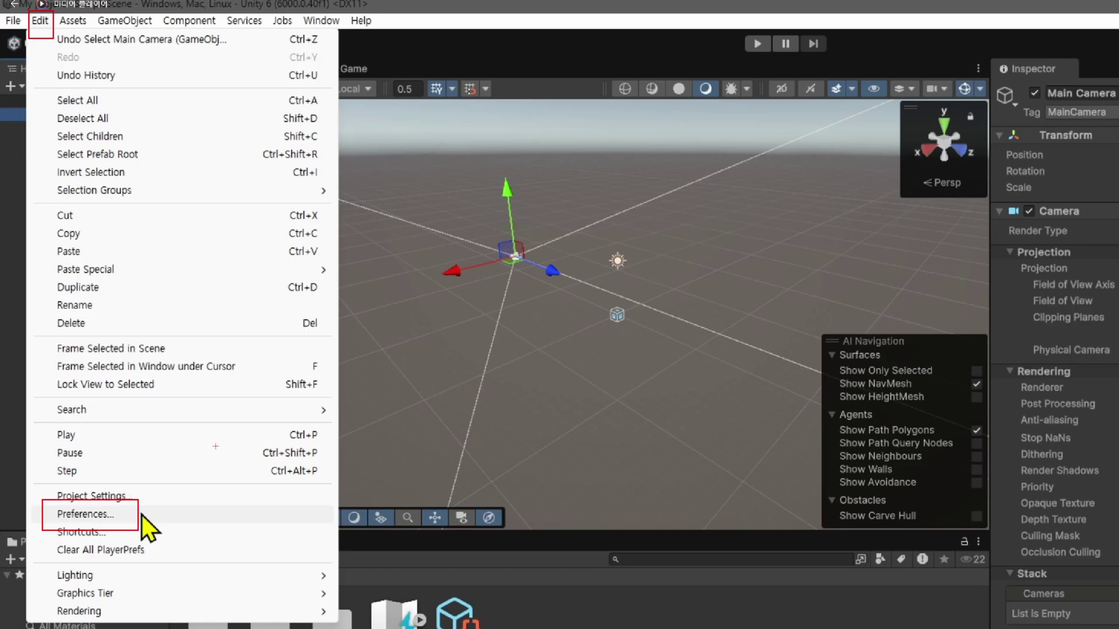
click(142, 514)
click(540, 324)
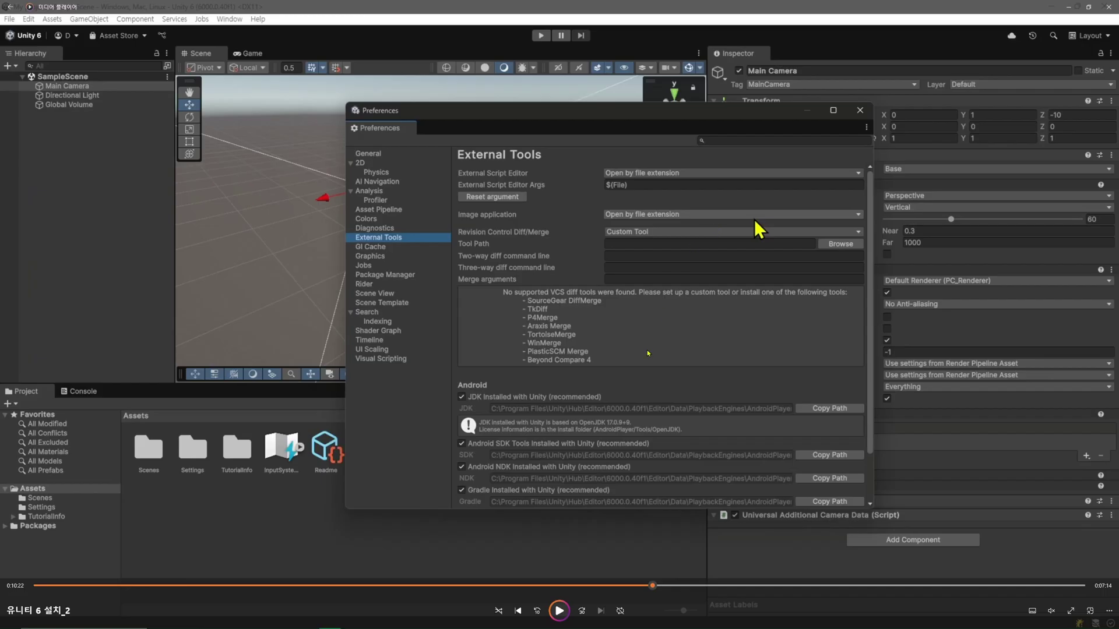
click(663, 142)
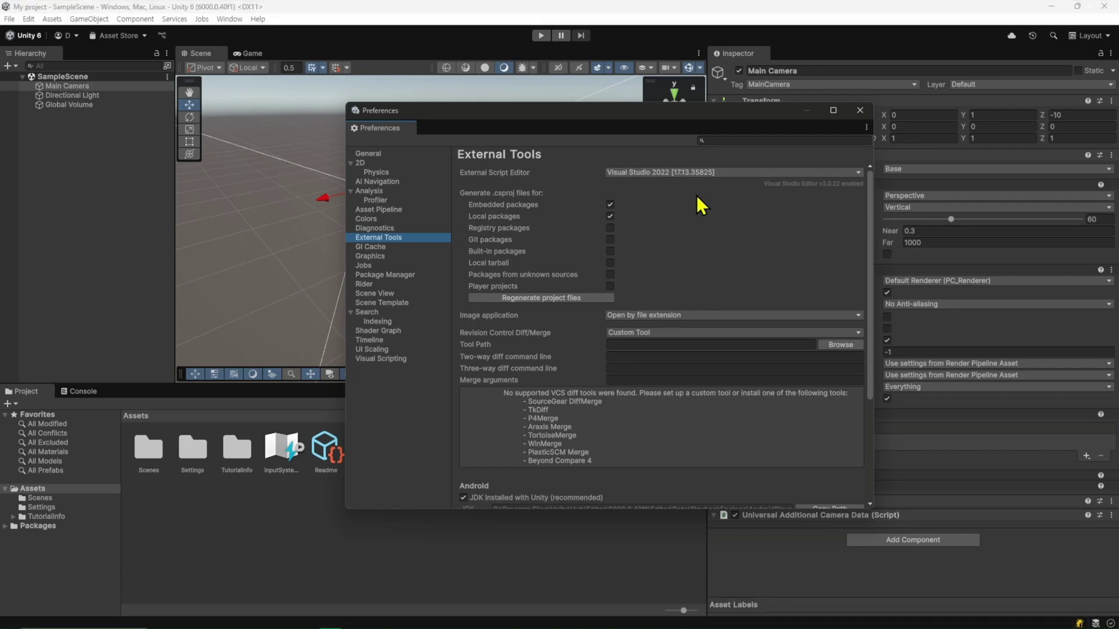
click(857, 116)
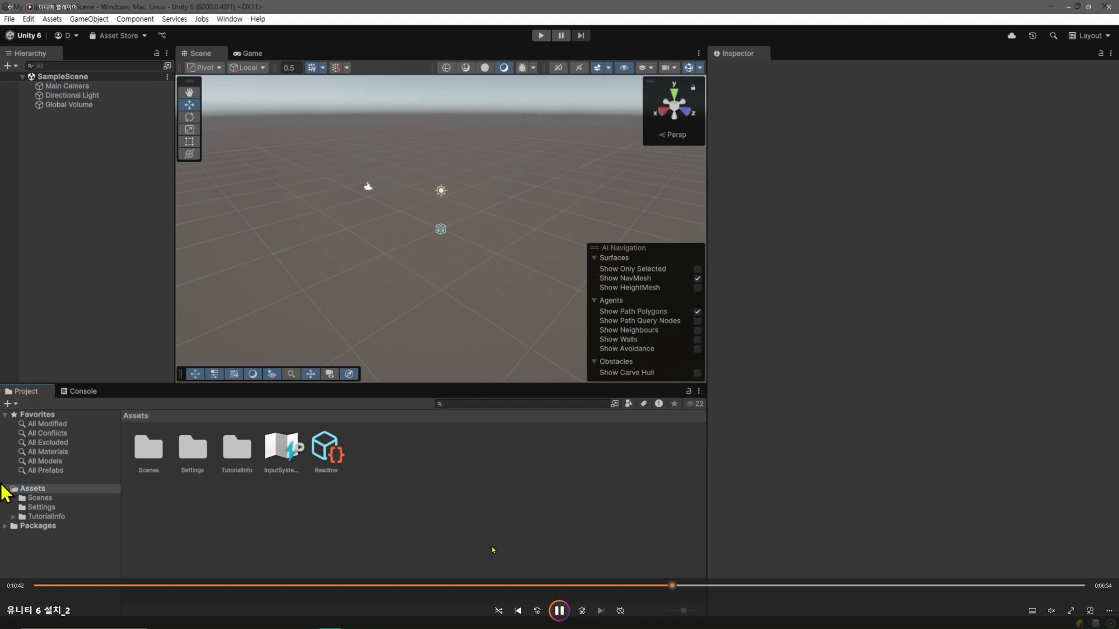
Create a MonoBehaviour script in the Assets folder and keep its default name.
key(space)
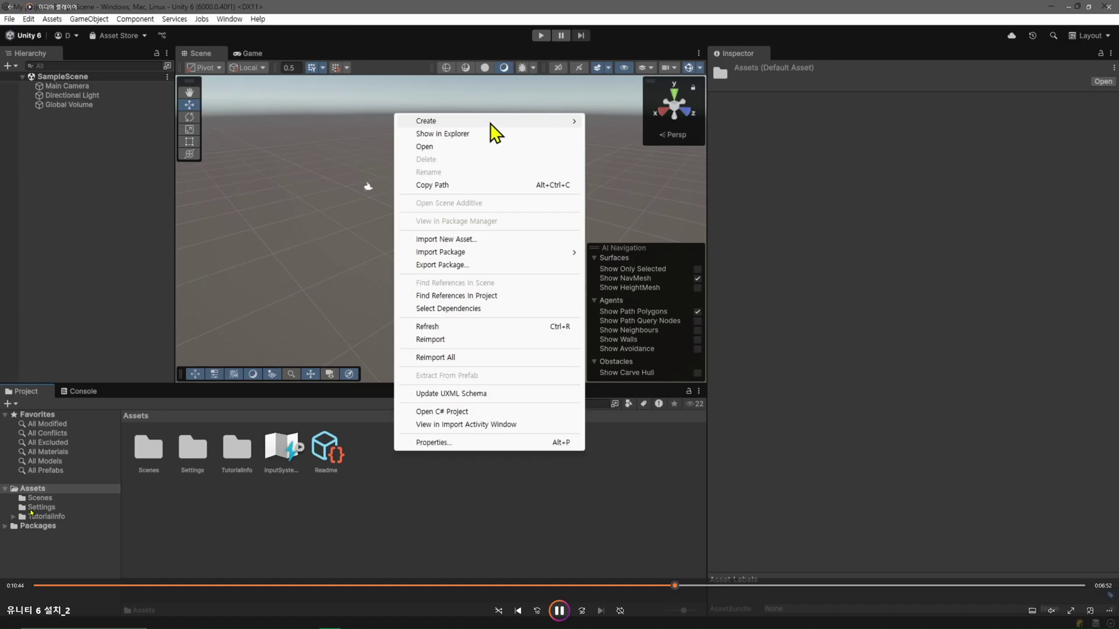
mouse_move(499, 125)
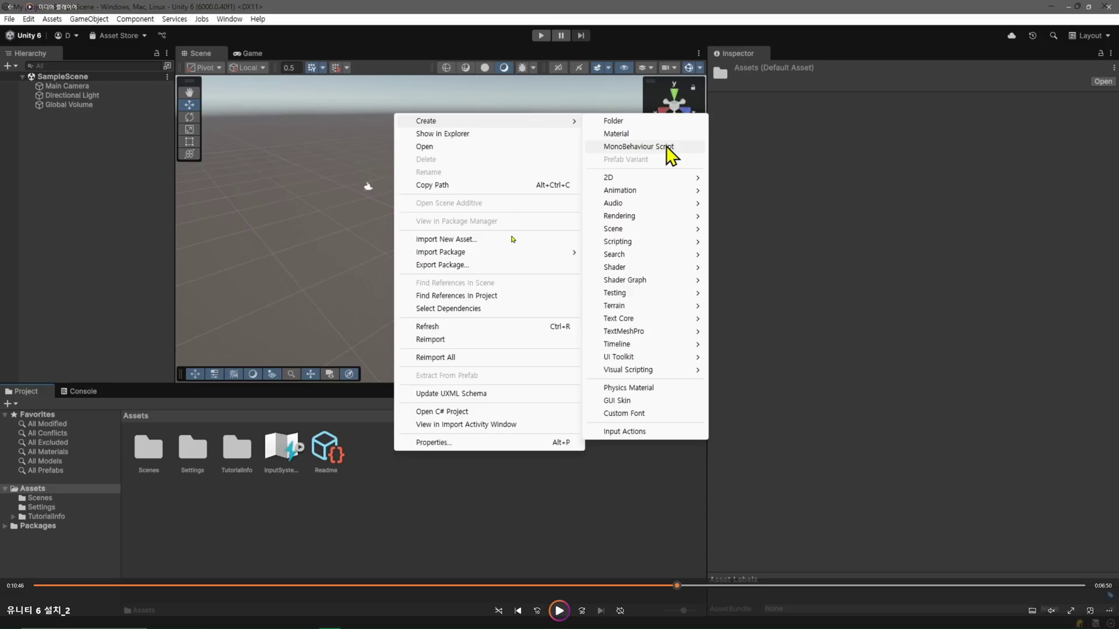
click(638, 146)
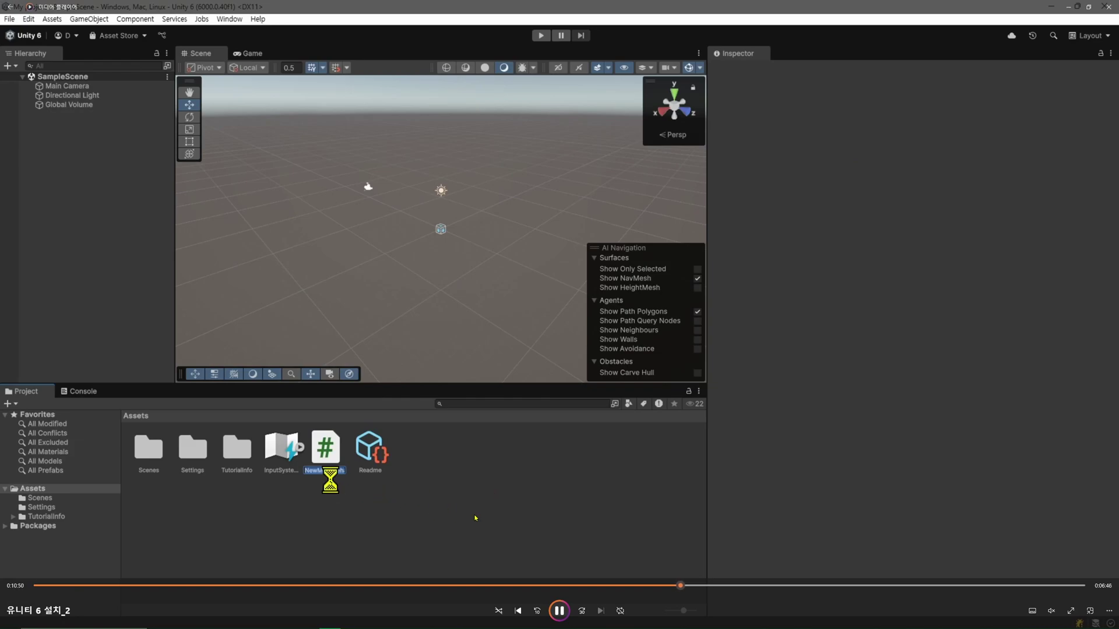
key(Return)
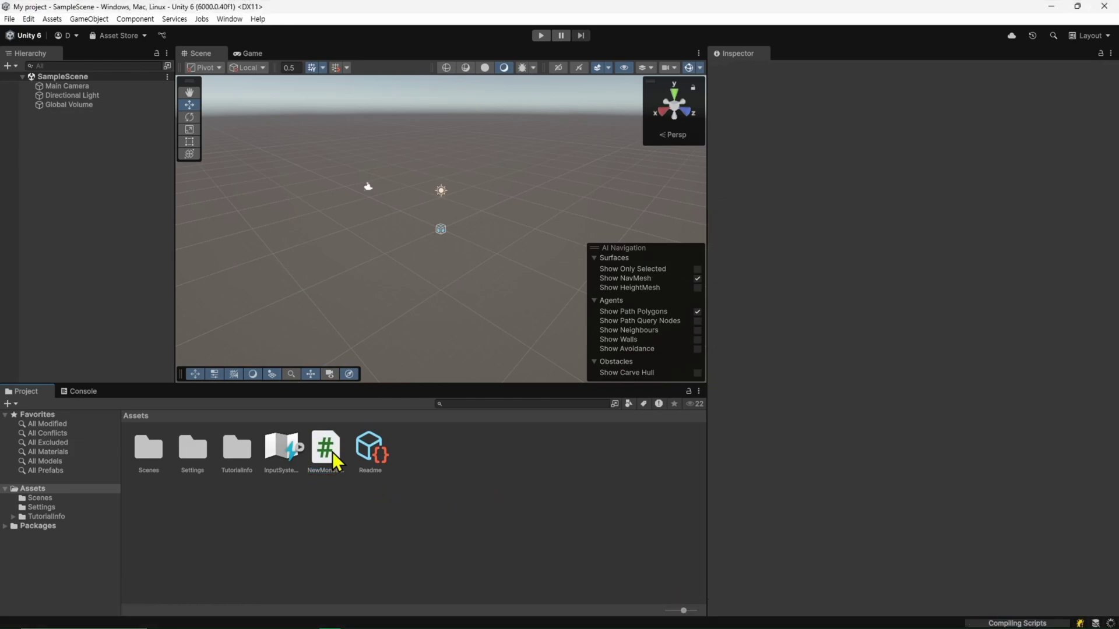
Open the new MonoBehaviour script in Visual Studio, skipping account sign-in and keeping the General (일반) development settings and dark (어둡게) theme.
click(333, 452)
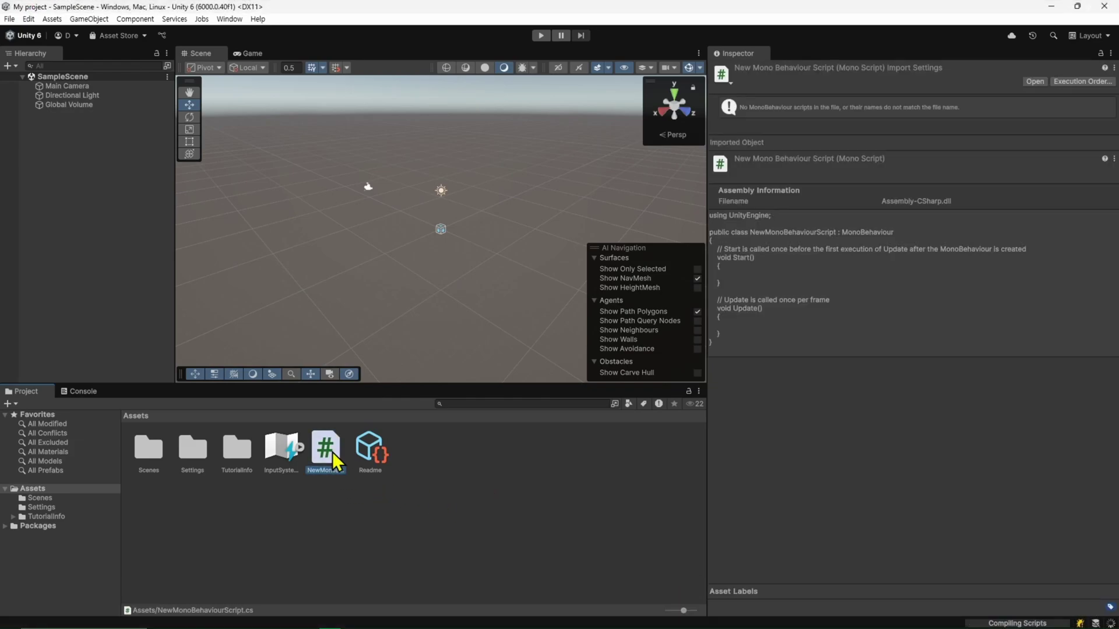
click(459, 468)
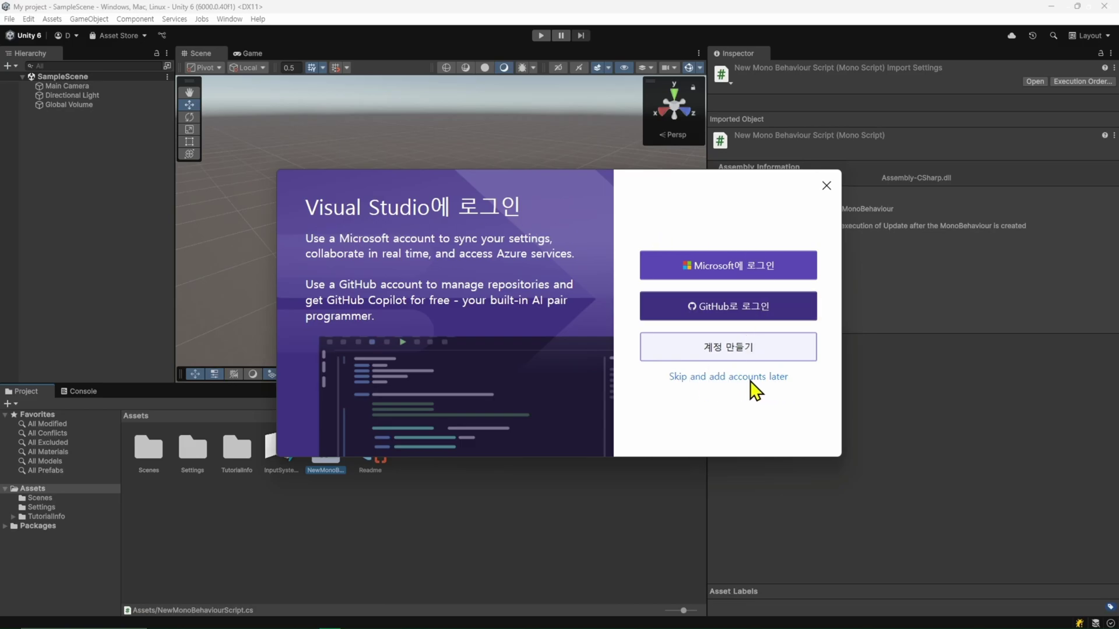
click(679, 377)
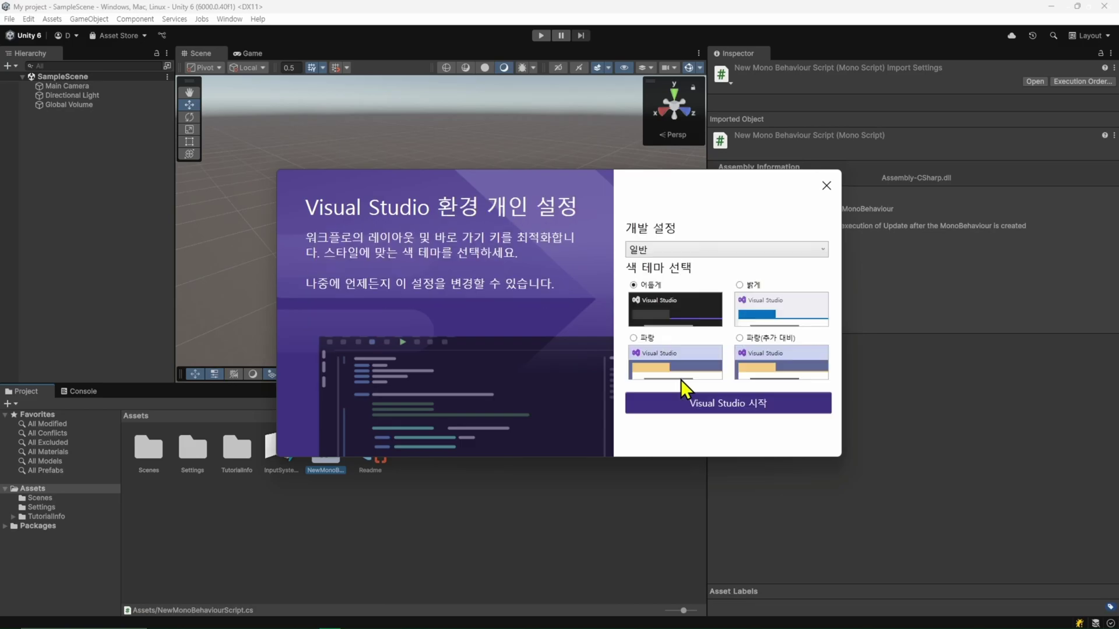
click(756, 407)
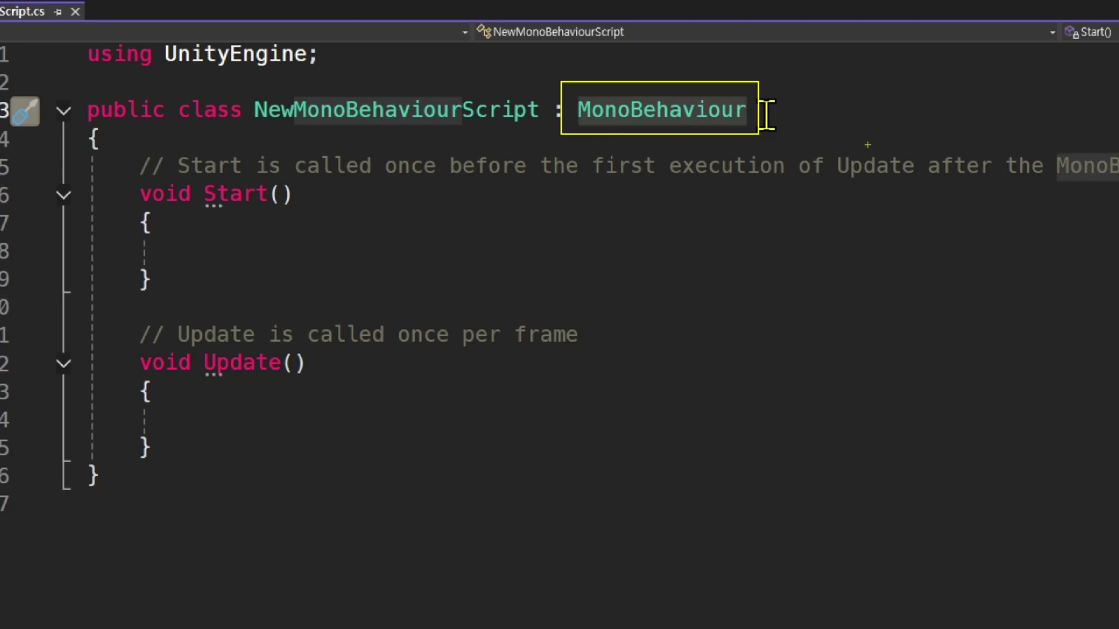
Examine the MonoBehaviour base class and the Start and Update methods in NewMonoBehaviourScript.cs.
drag(550, 136, 796, 129)
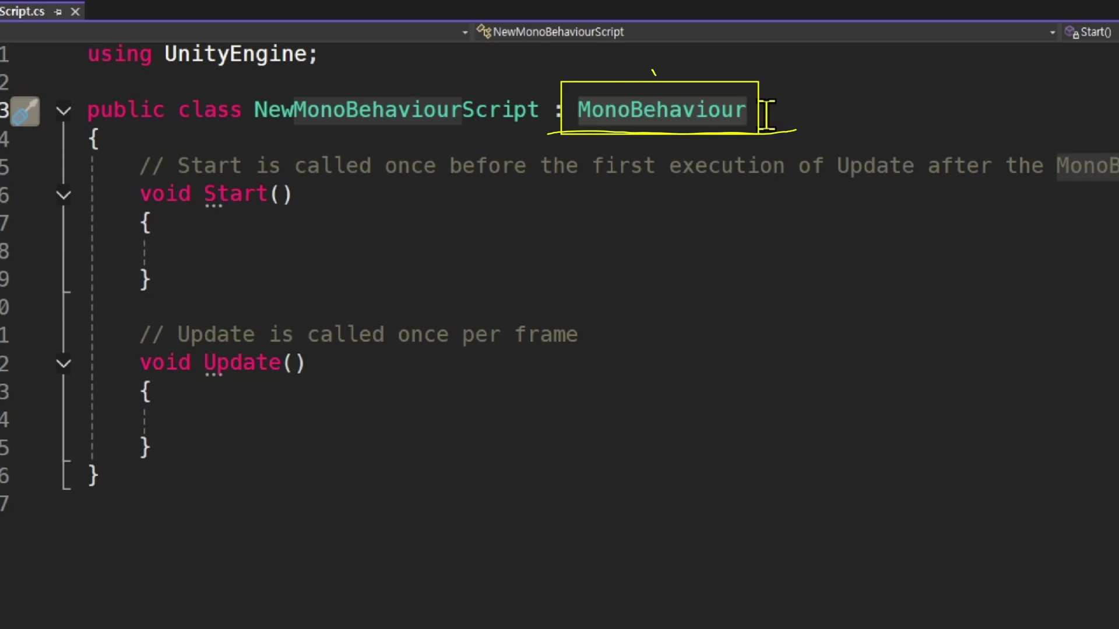
drag(654, 72, 701, 71)
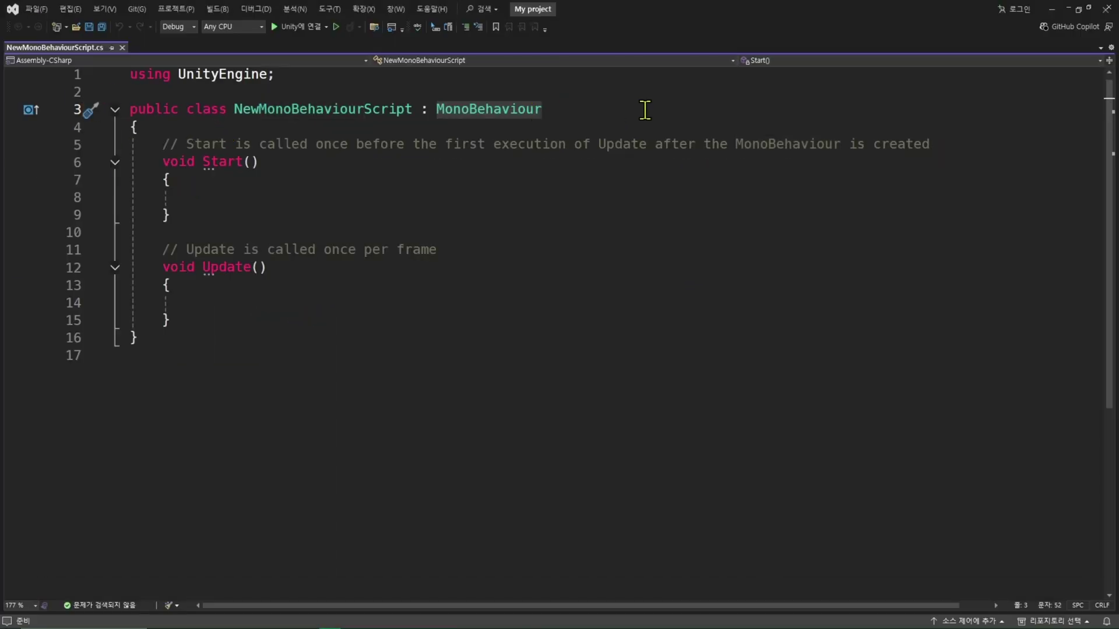
click(362, 164)
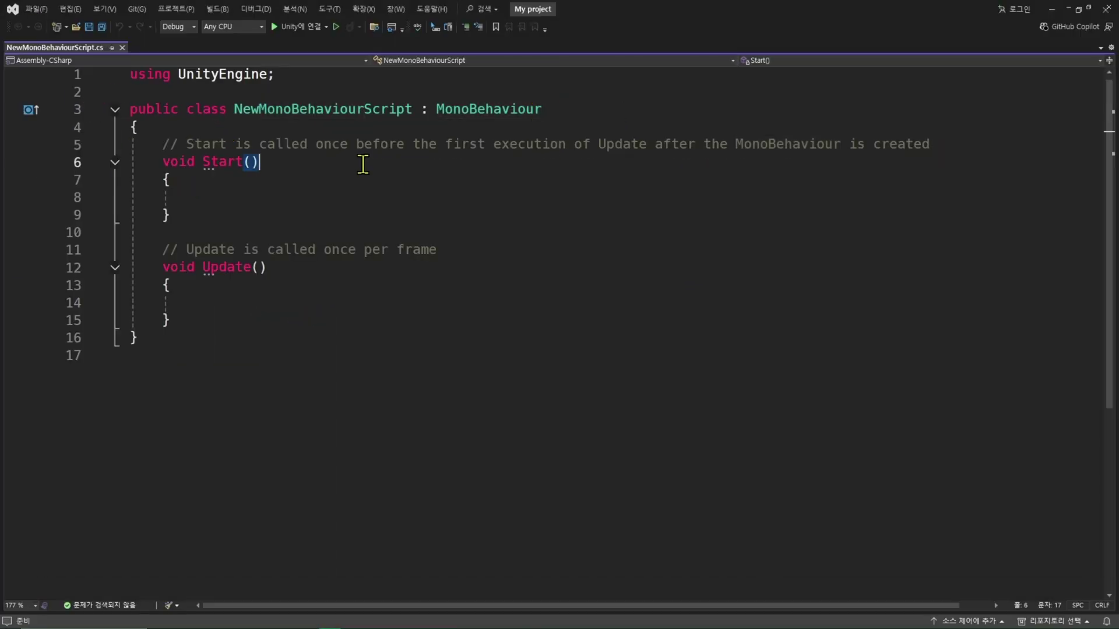
click(315, 269)
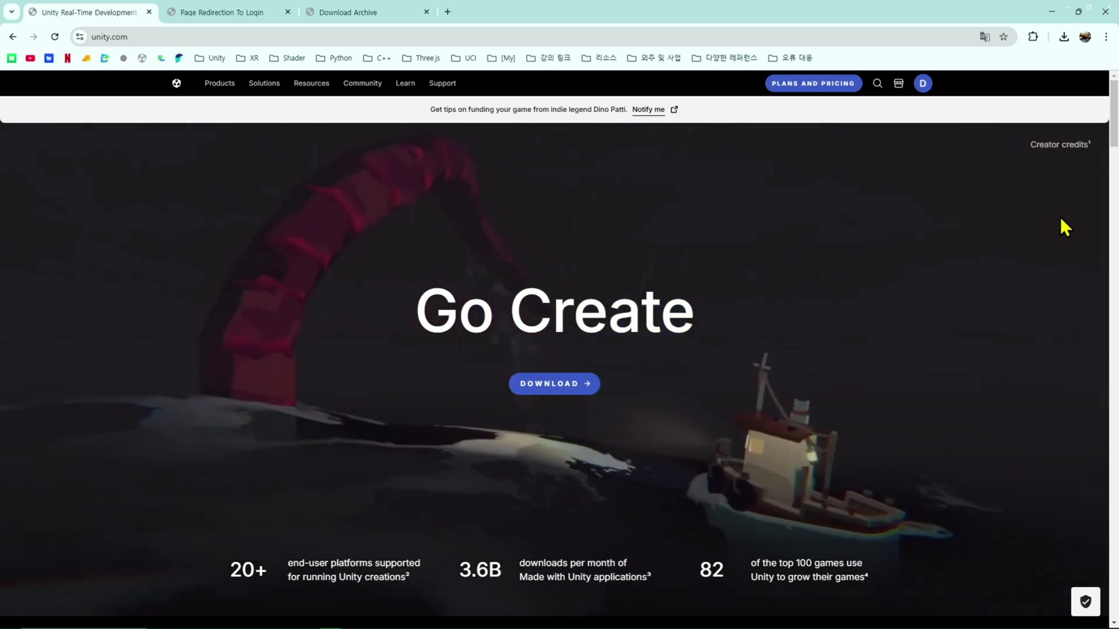